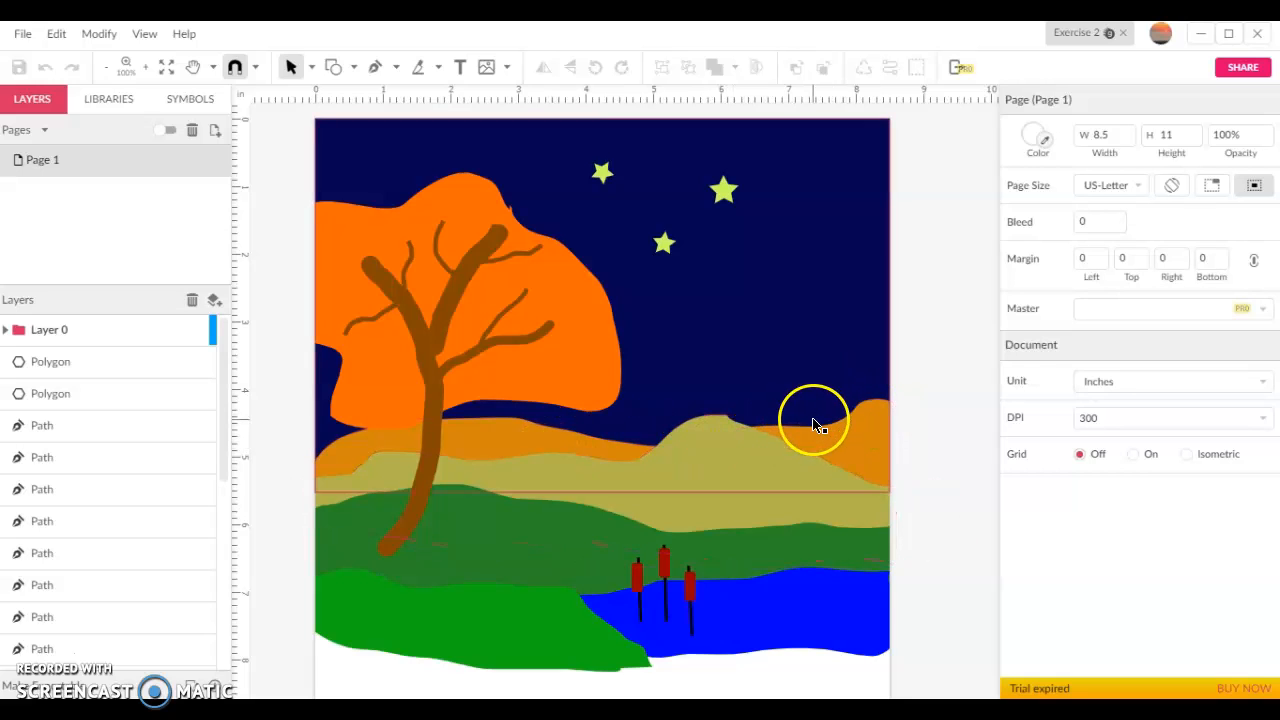
# Examine the red, green and blue fill values of the orange hill at the back of the landscape
pyautogui.click(873, 430)
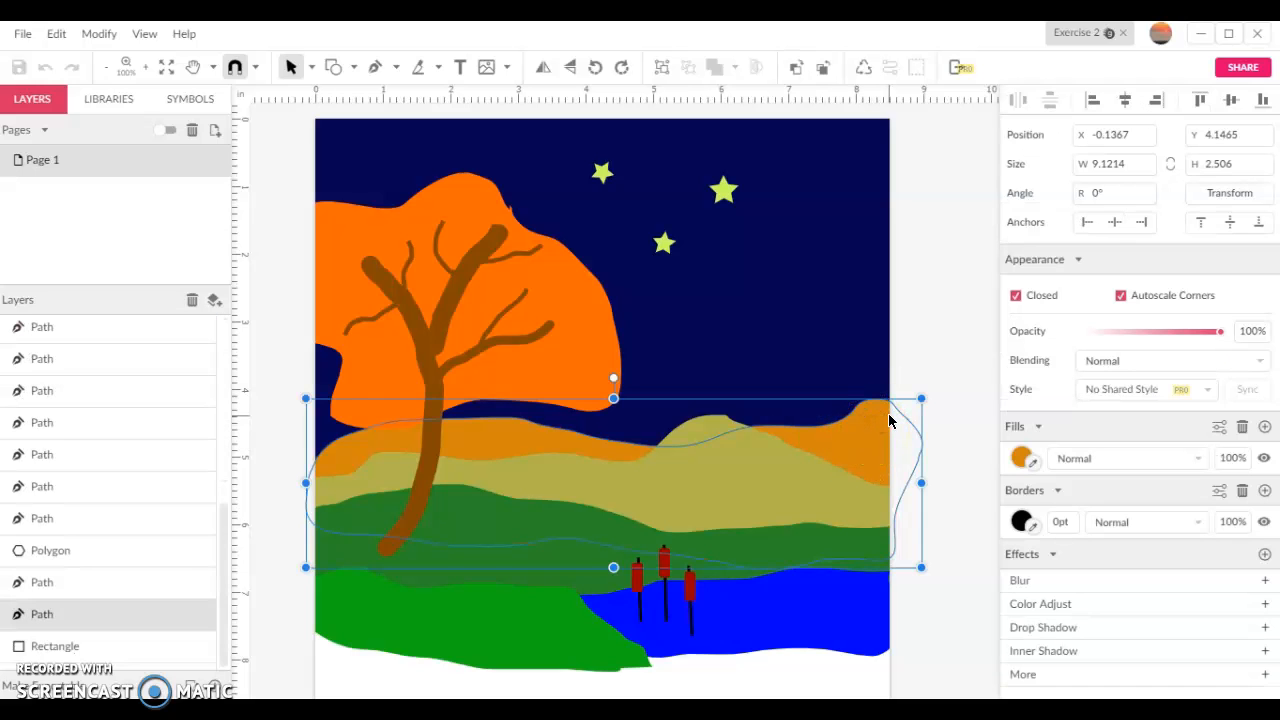
pyautogui.click(1018, 458)
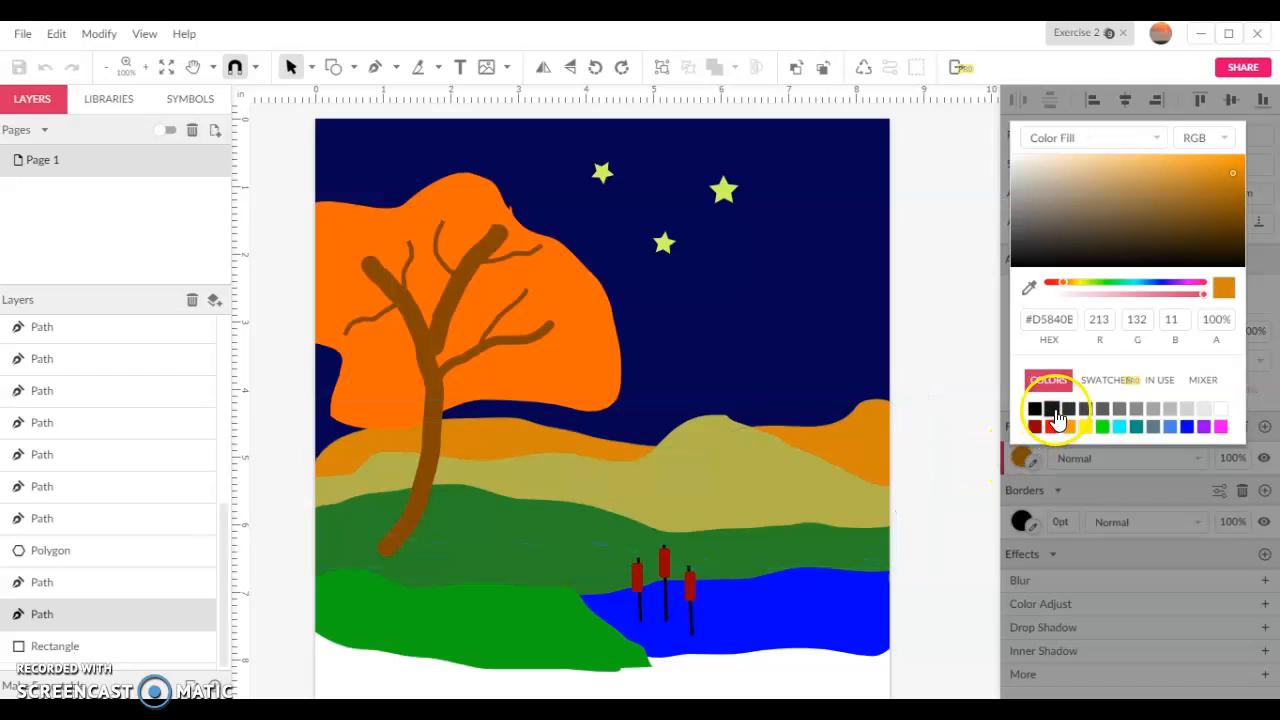
pyautogui.click(1091, 319)
pyautogui.click(1128, 318)
pyautogui.click(1185, 316)
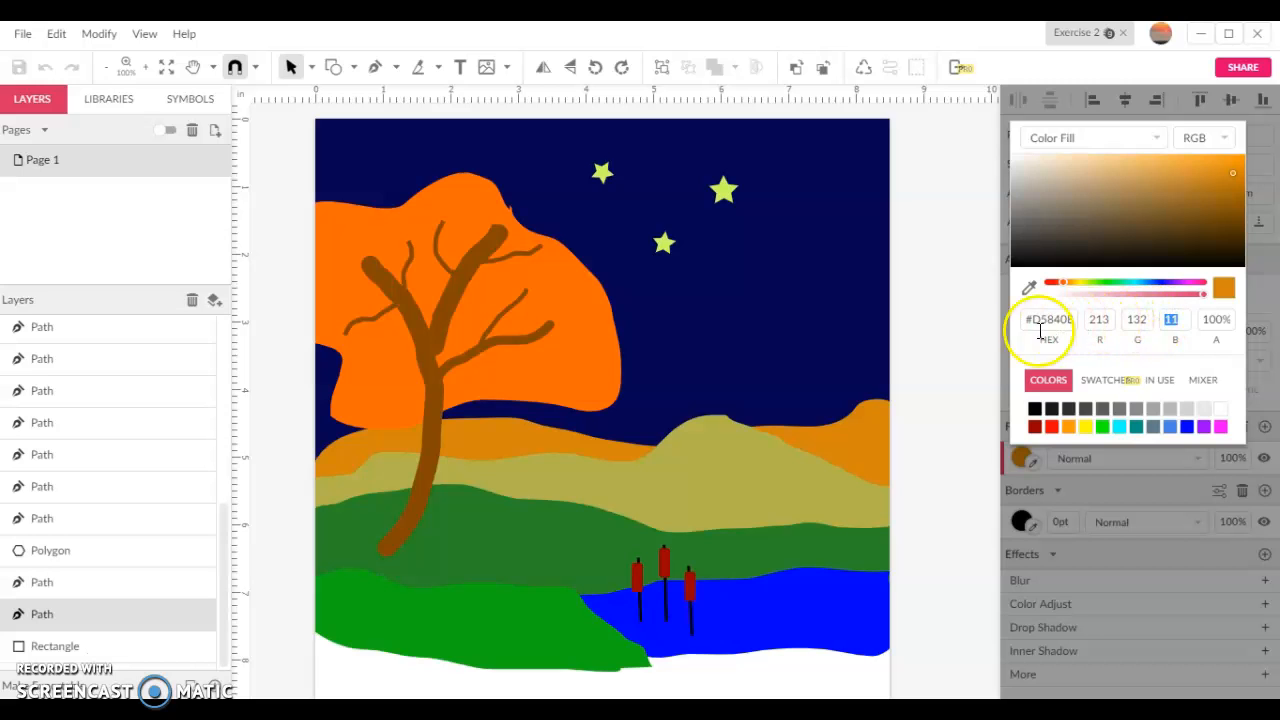
# Set the corner radius of the rightmost cattail's red rectangle to 0.02
pyautogui.click(699, 594)
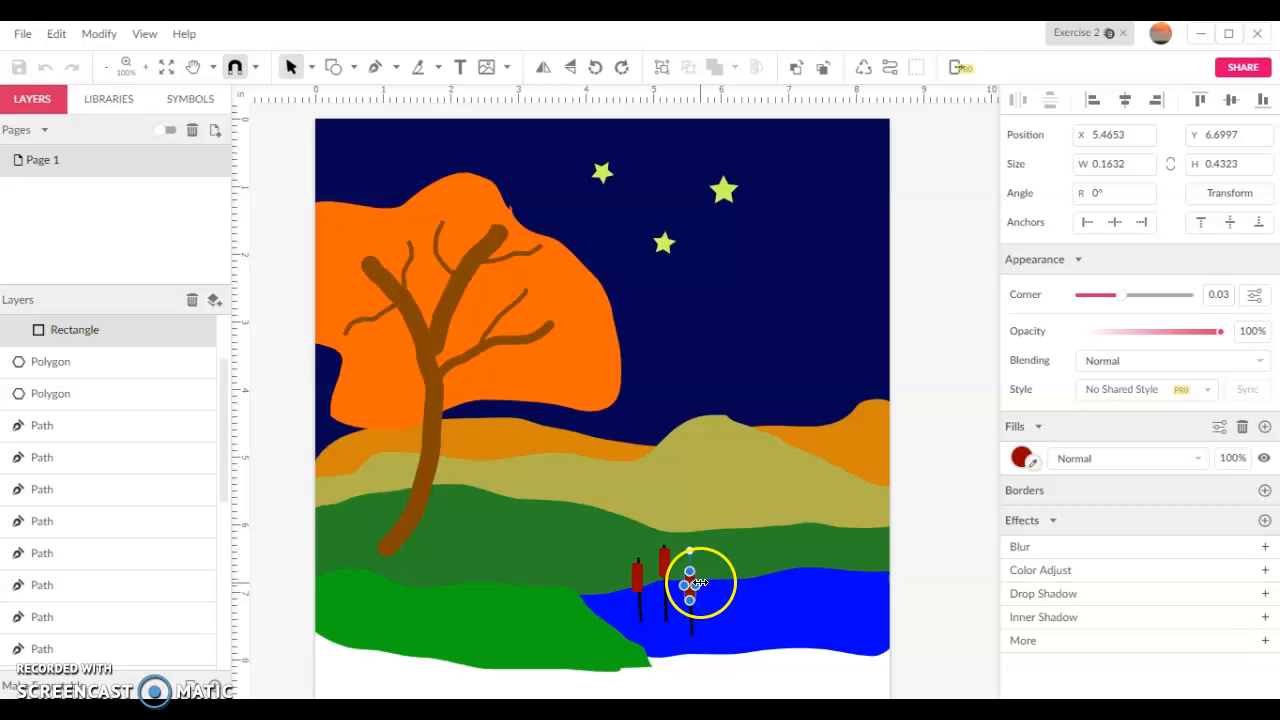
pyautogui.click(146, 68)
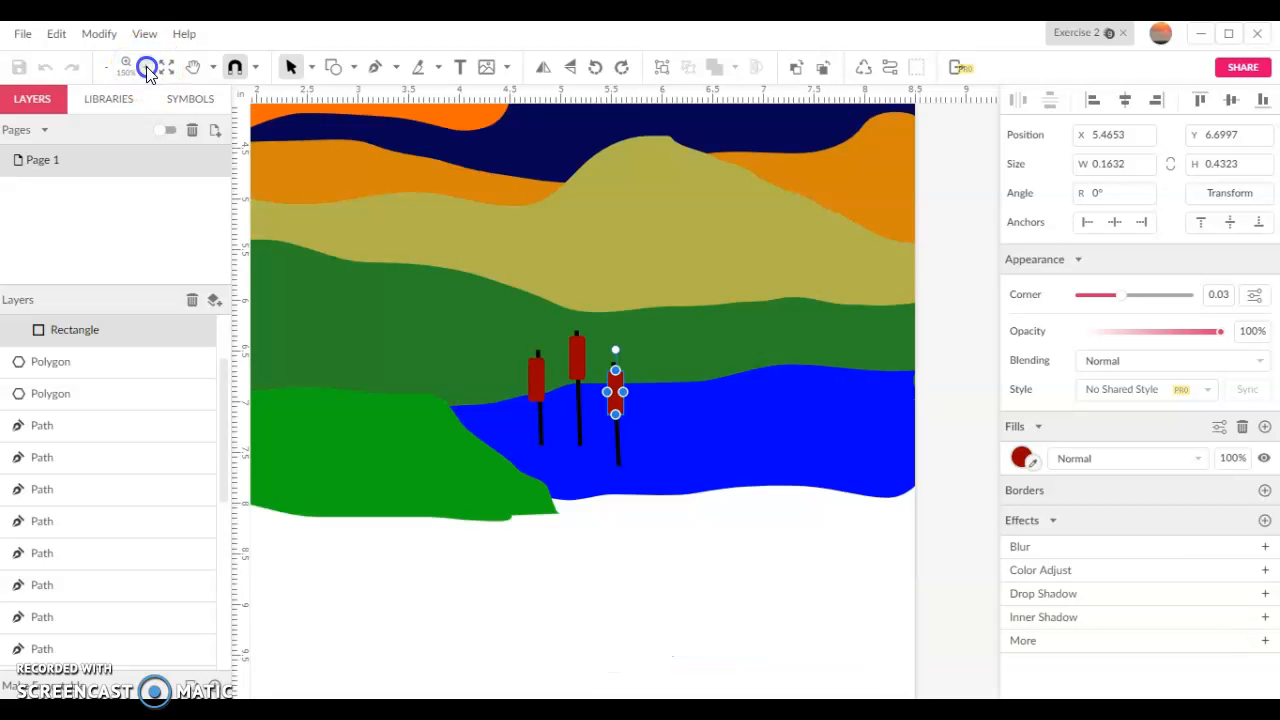
pyautogui.click(146, 68)
pyautogui.click(146, 68)
pyautogui.click(146, 68)
pyautogui.click(146, 68)
pyautogui.click(146, 68)
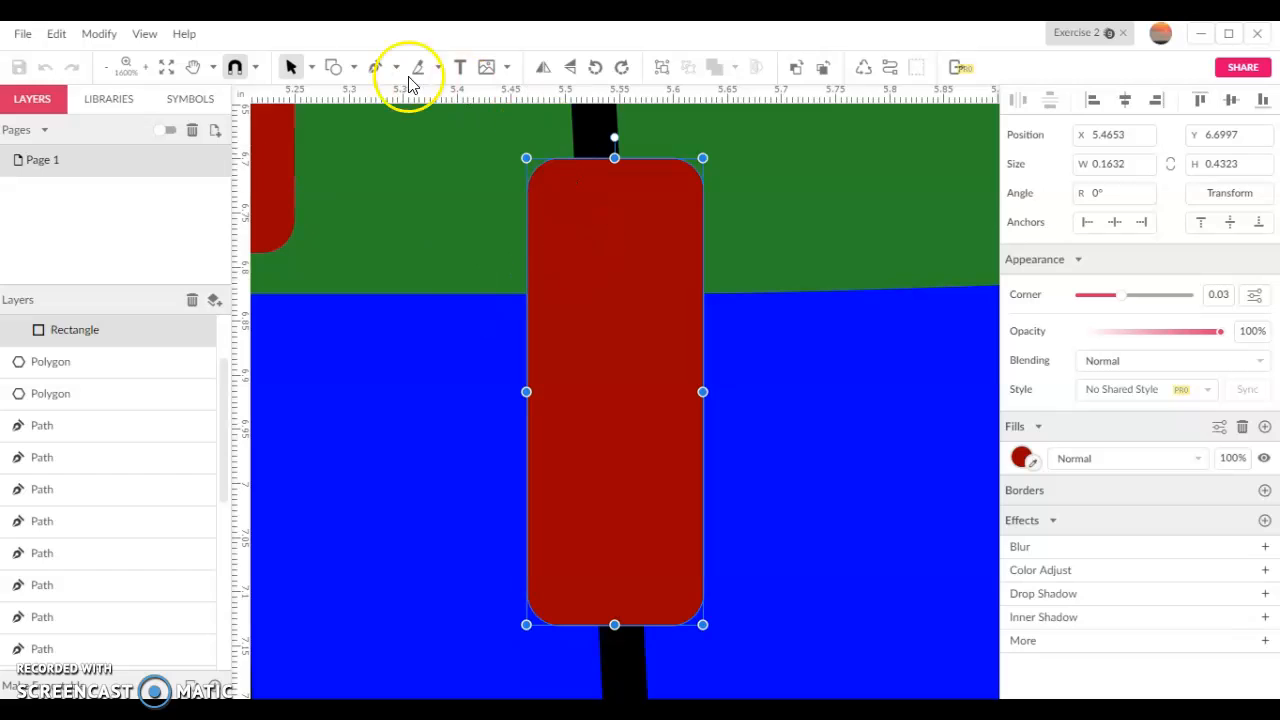
pyautogui.click(313, 67)
pyautogui.click(343, 120)
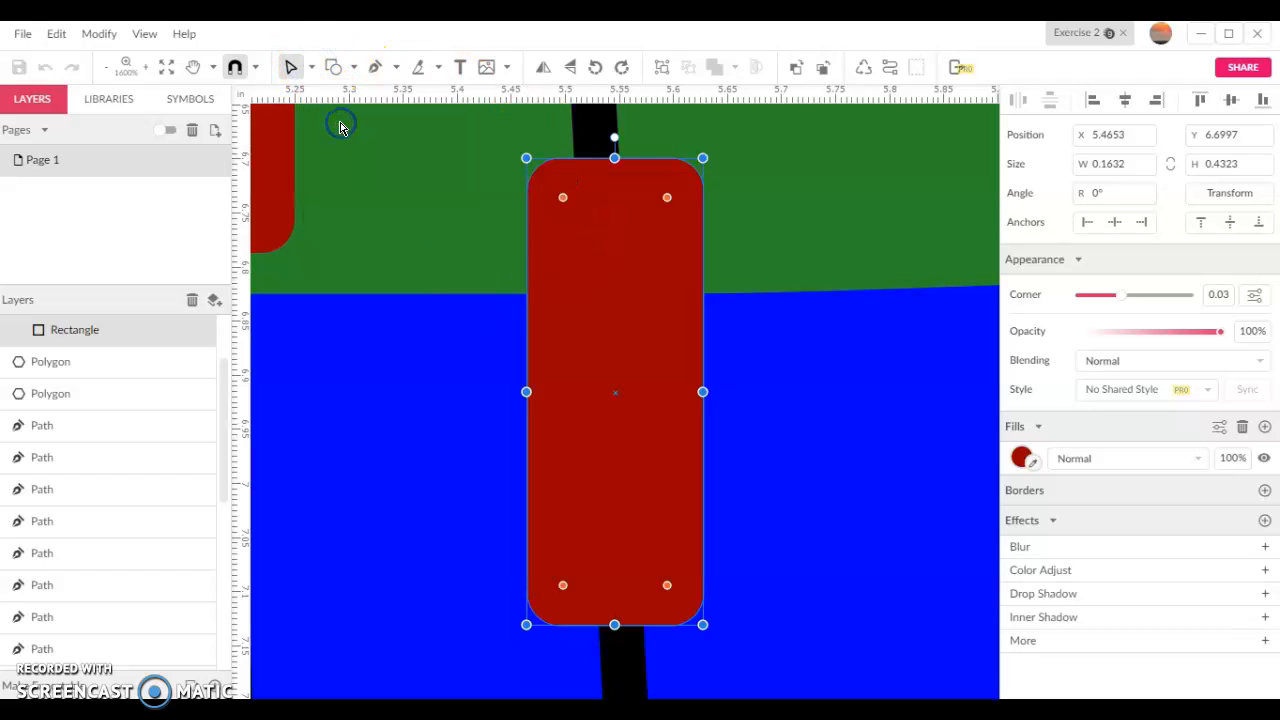
pyautogui.moveTo(563, 198); pyautogui.dragTo(563, 202)
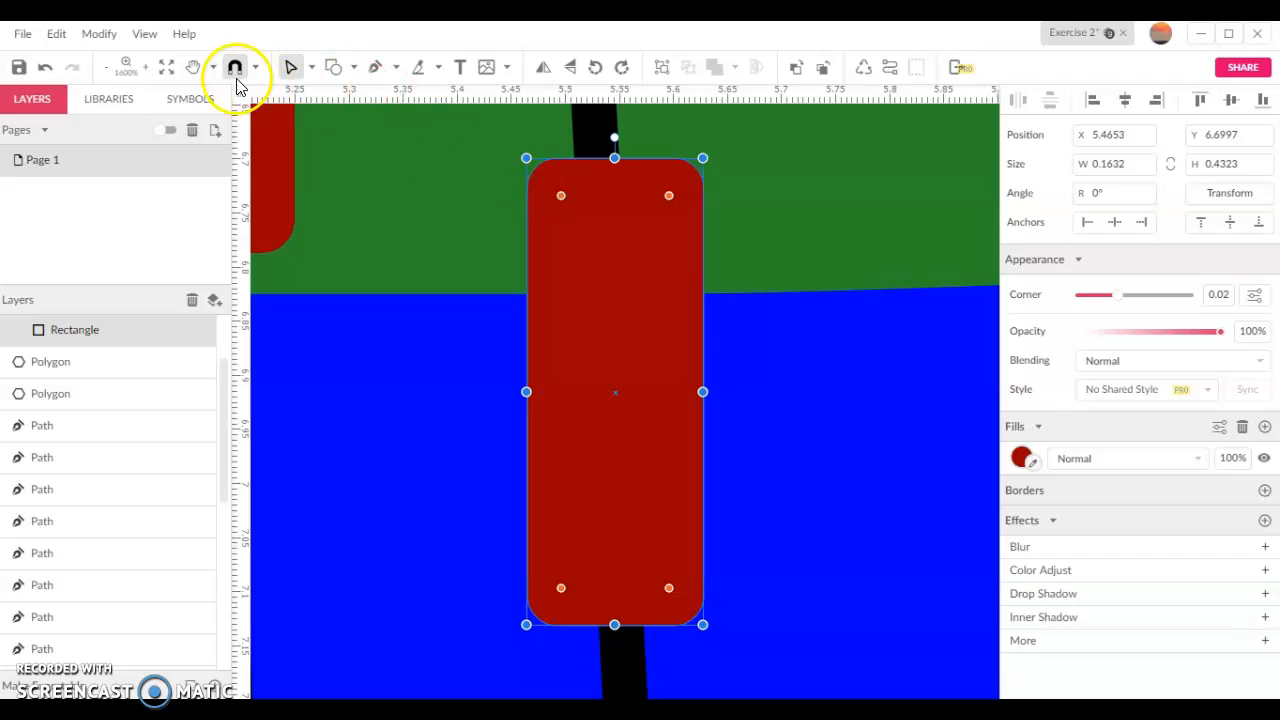
# Examine the anchor points of the olive hill path, including the parts beyond the page edges, and clear the selection
pyautogui.click(105, 67)
pyautogui.click(105, 67)
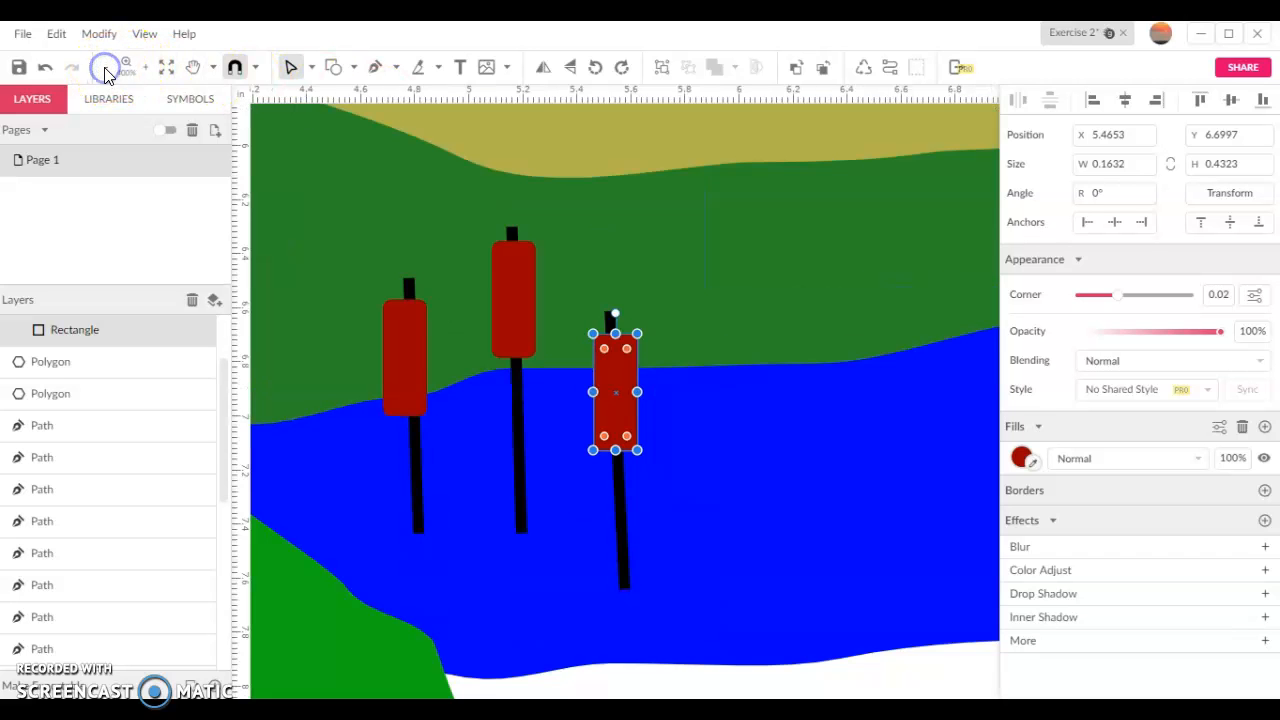
pyautogui.click(105, 67)
pyautogui.click(105, 67)
pyautogui.click(105, 67)
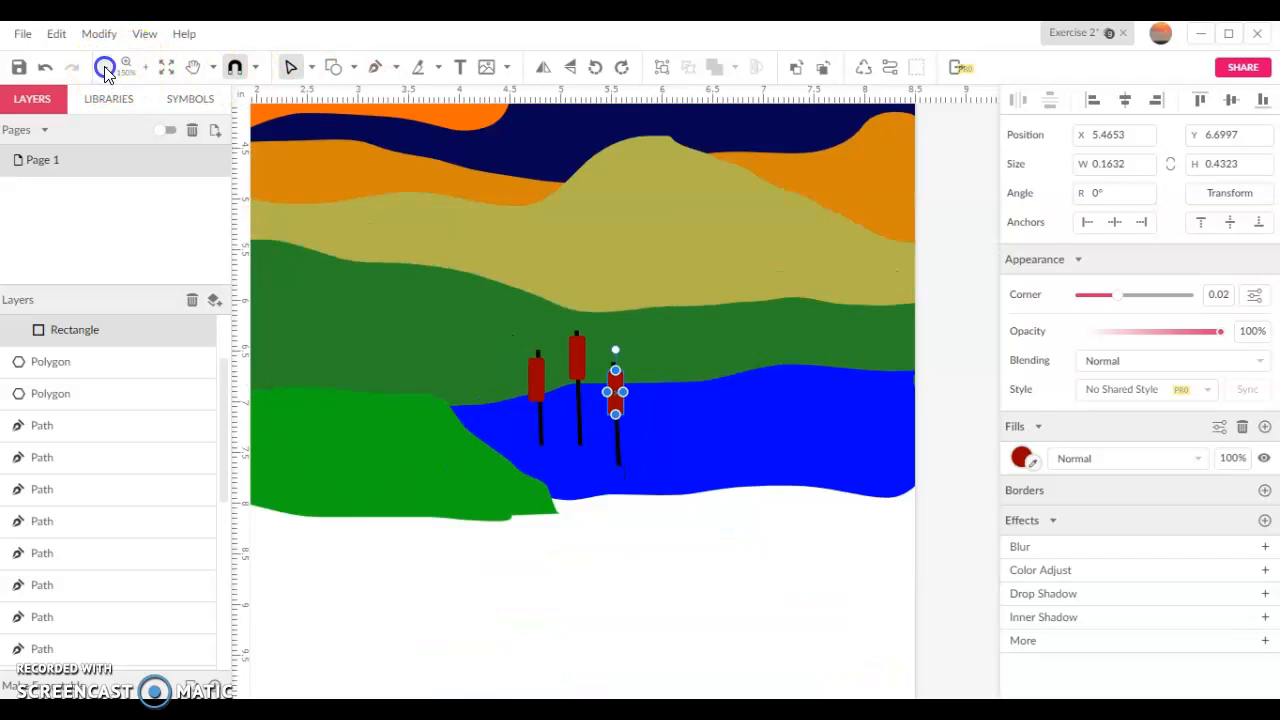
pyautogui.click(105, 67)
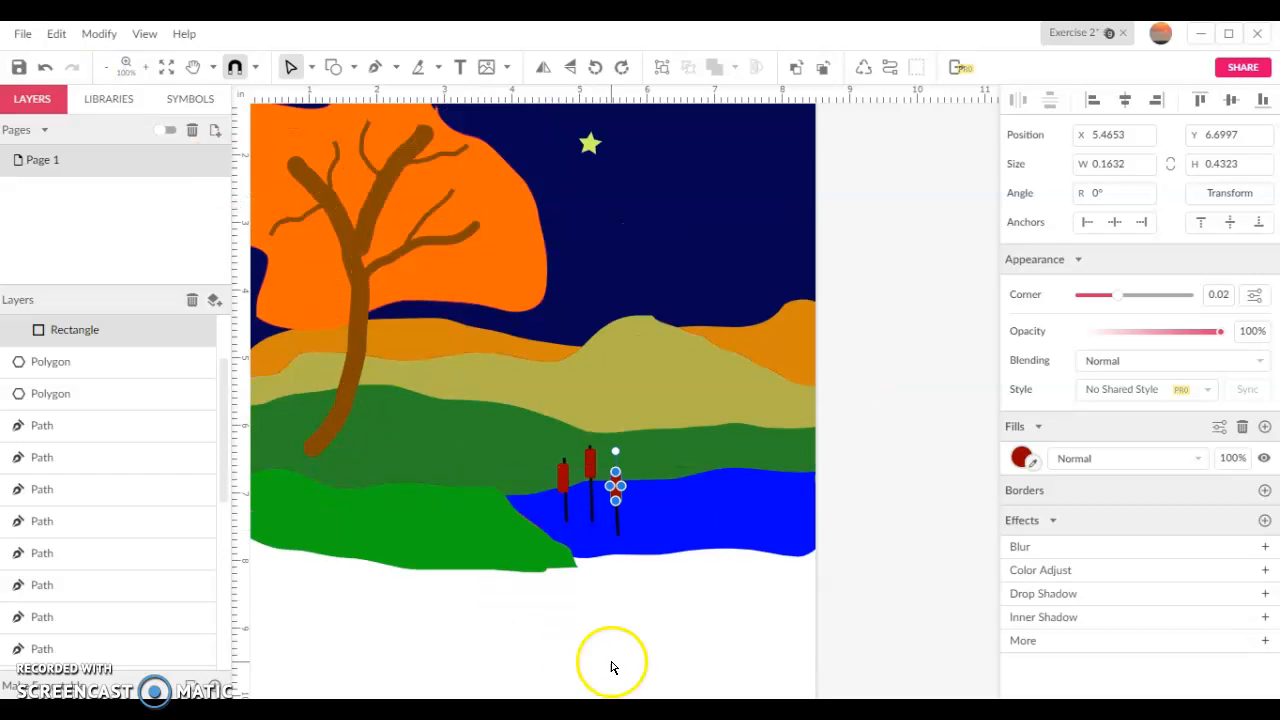
pyautogui.click(105, 67)
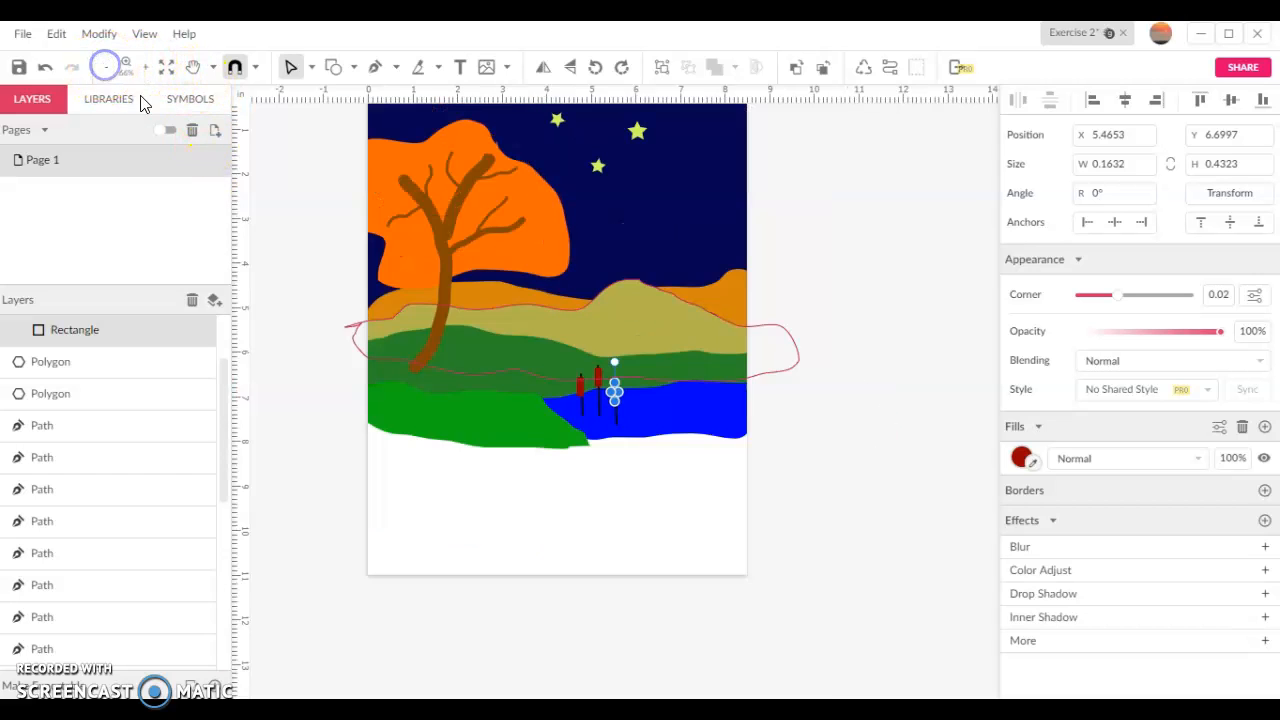
pyautogui.click(431, 323)
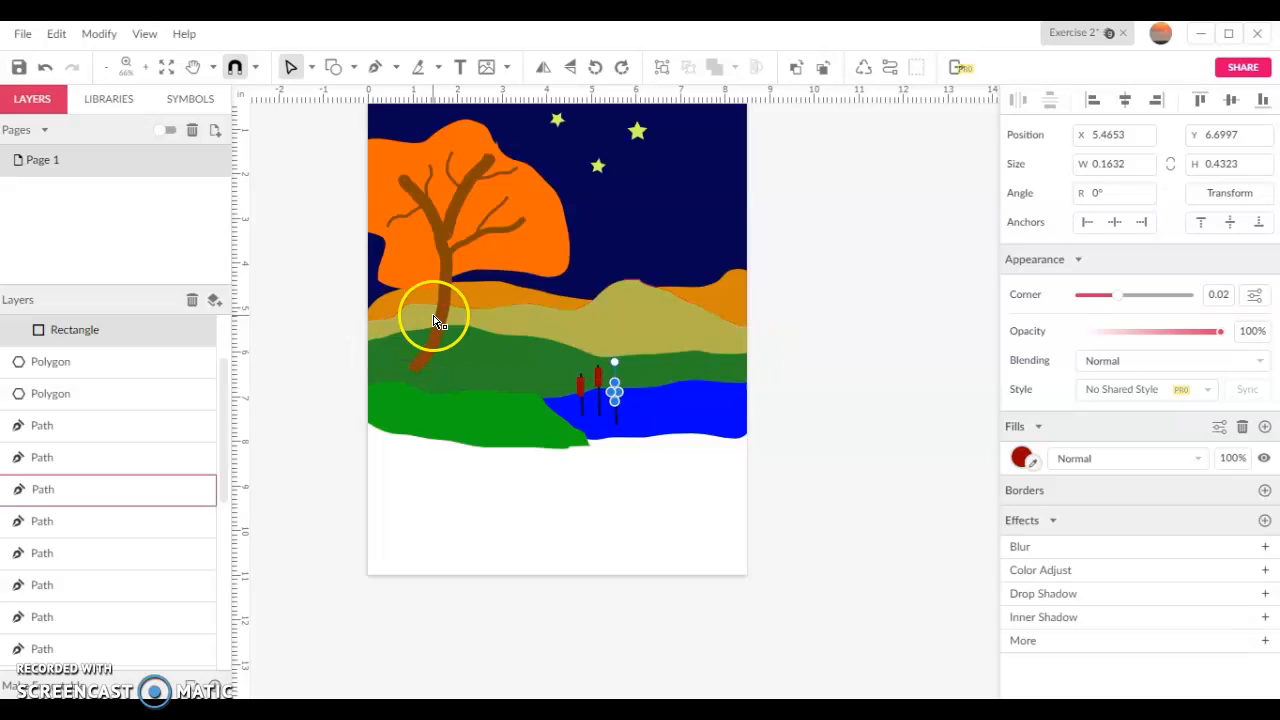
pyautogui.click(409, 372)
pyautogui.click(389, 361)
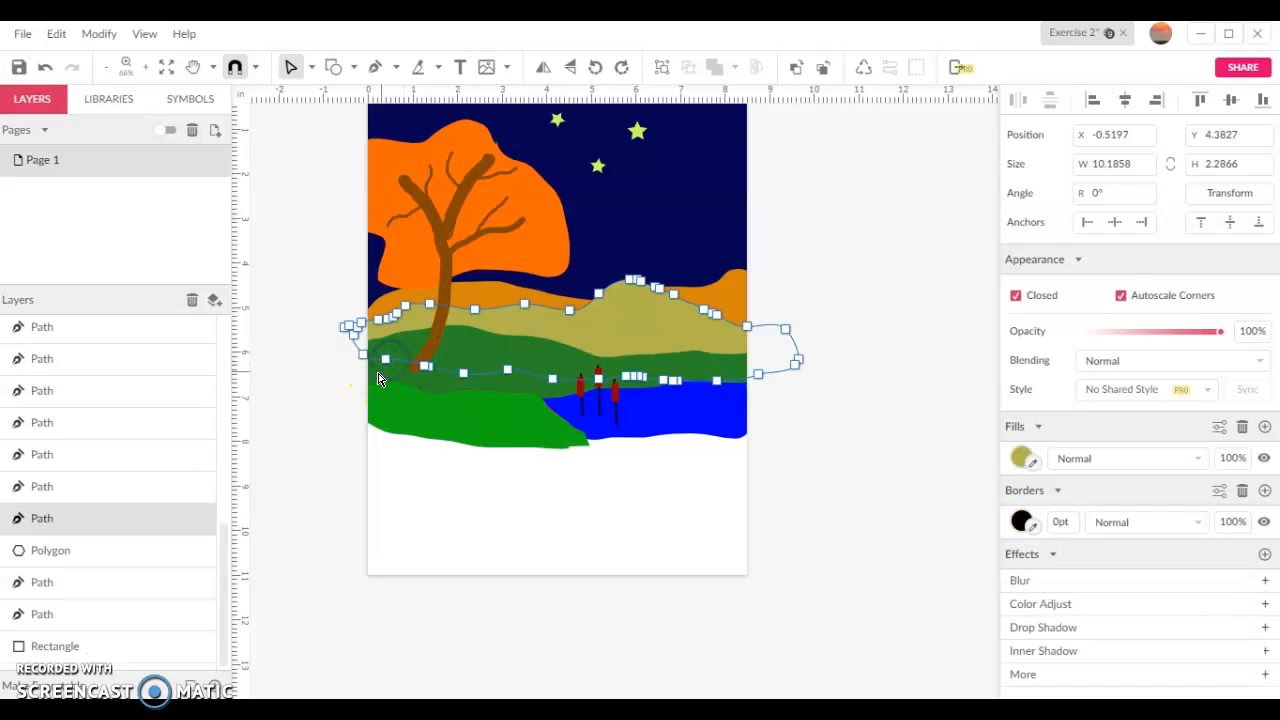
pyautogui.click(379, 374)
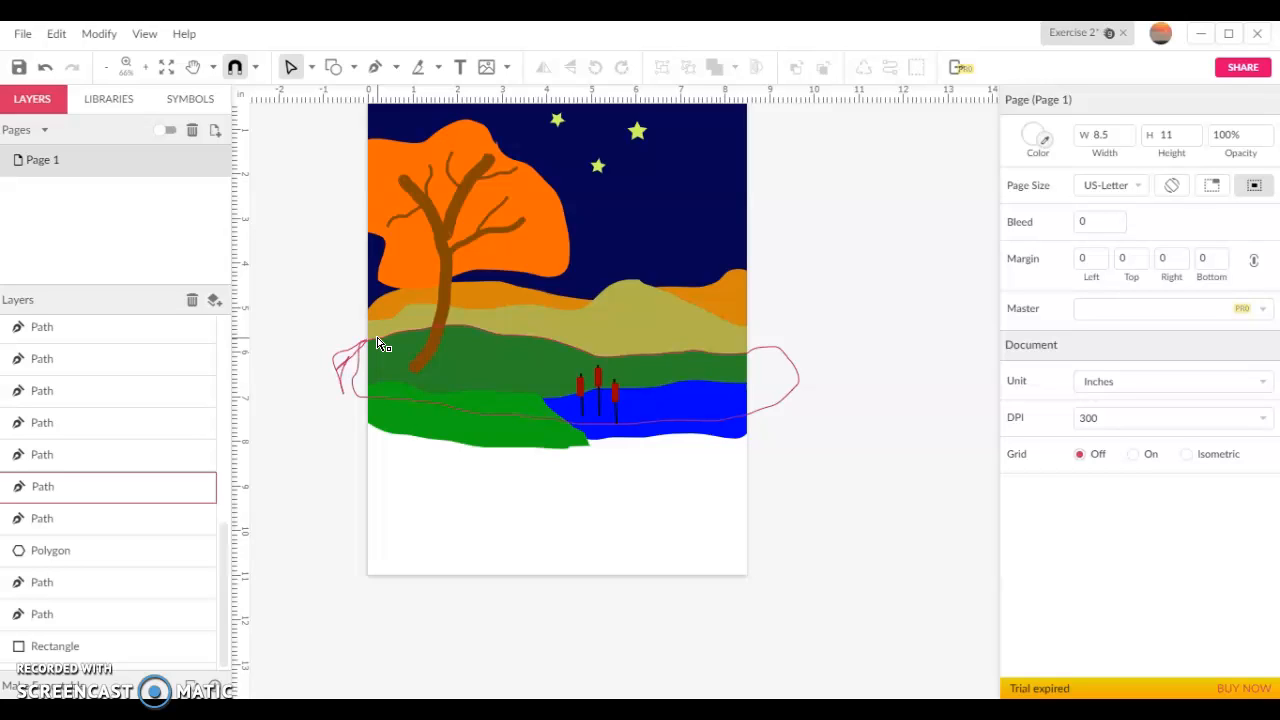
pyautogui.click(251, 143)
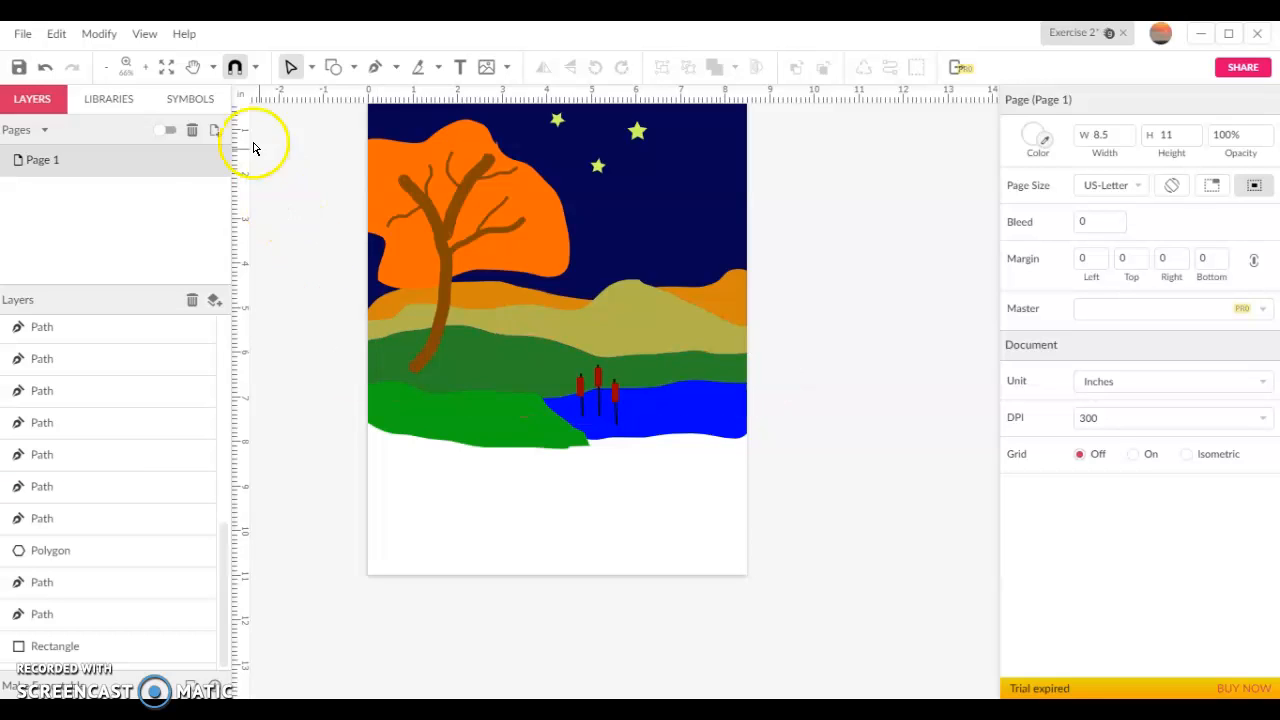
# Turn on Fast View to examine the shapes extending past the page edges, and turn it off again
pyautogui.click(143, 34)
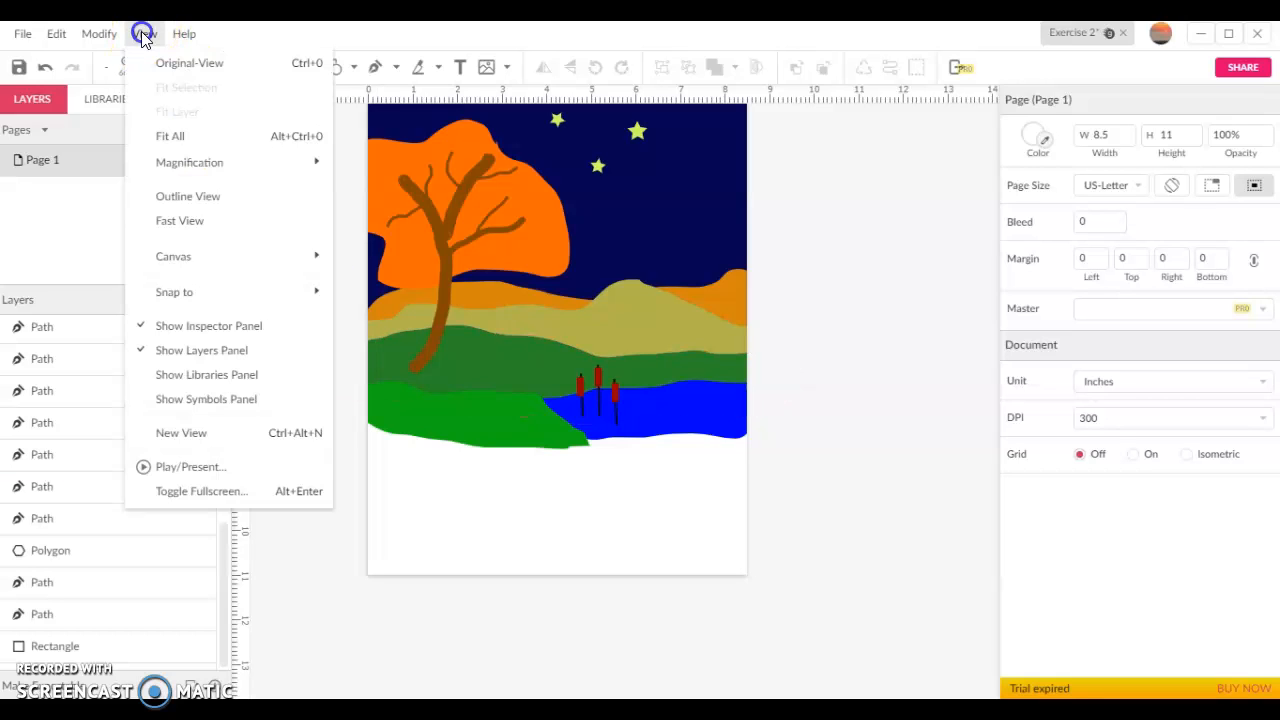
pyautogui.click(204, 221)
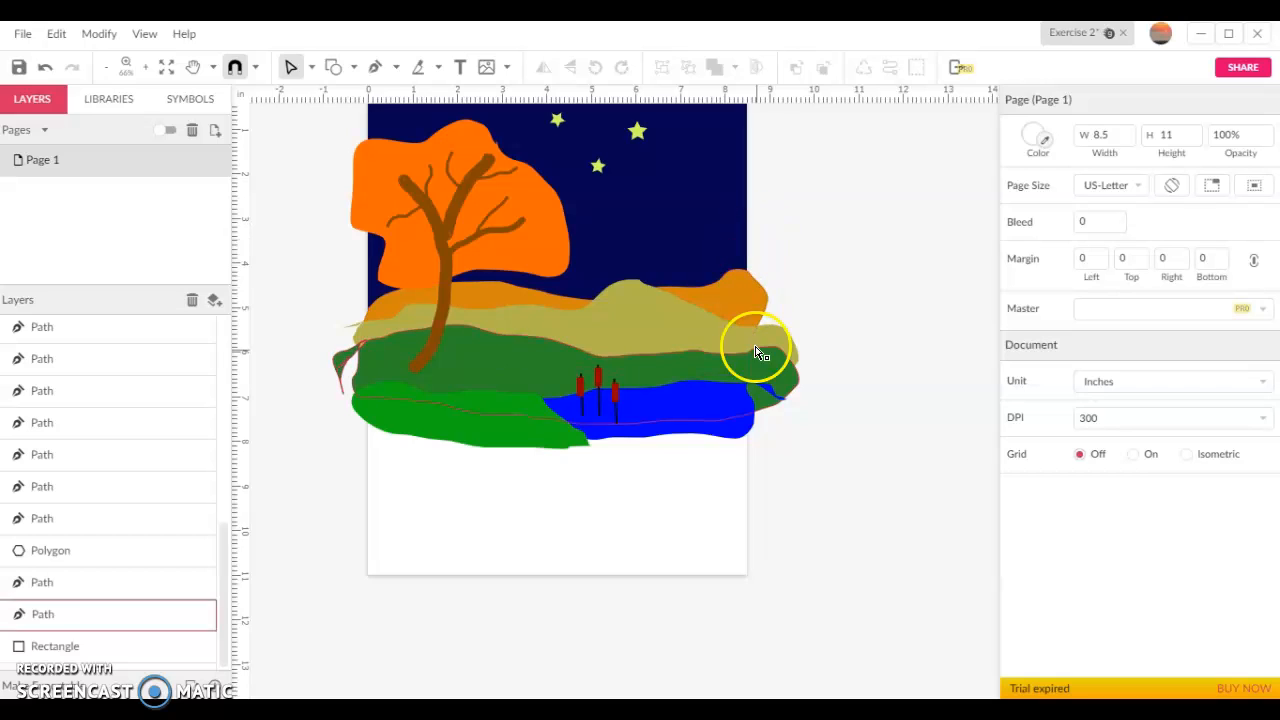
pyautogui.click(158, 43)
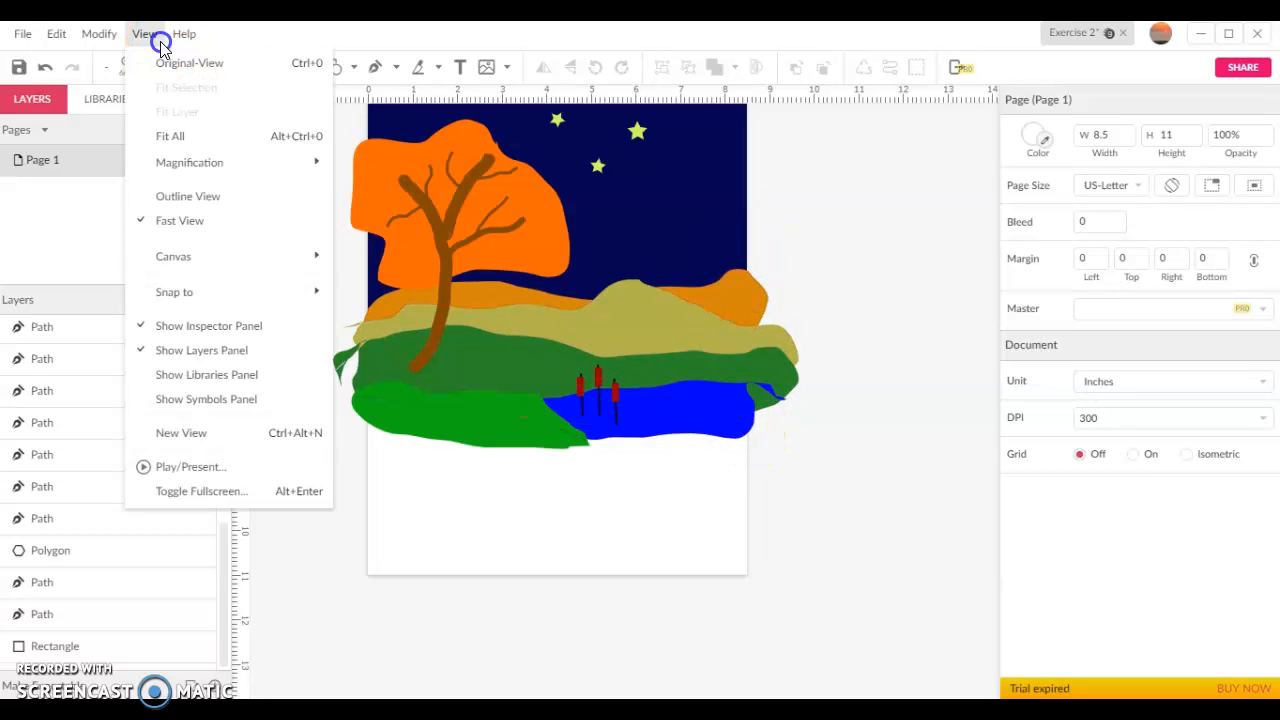
pyautogui.click(175, 222)
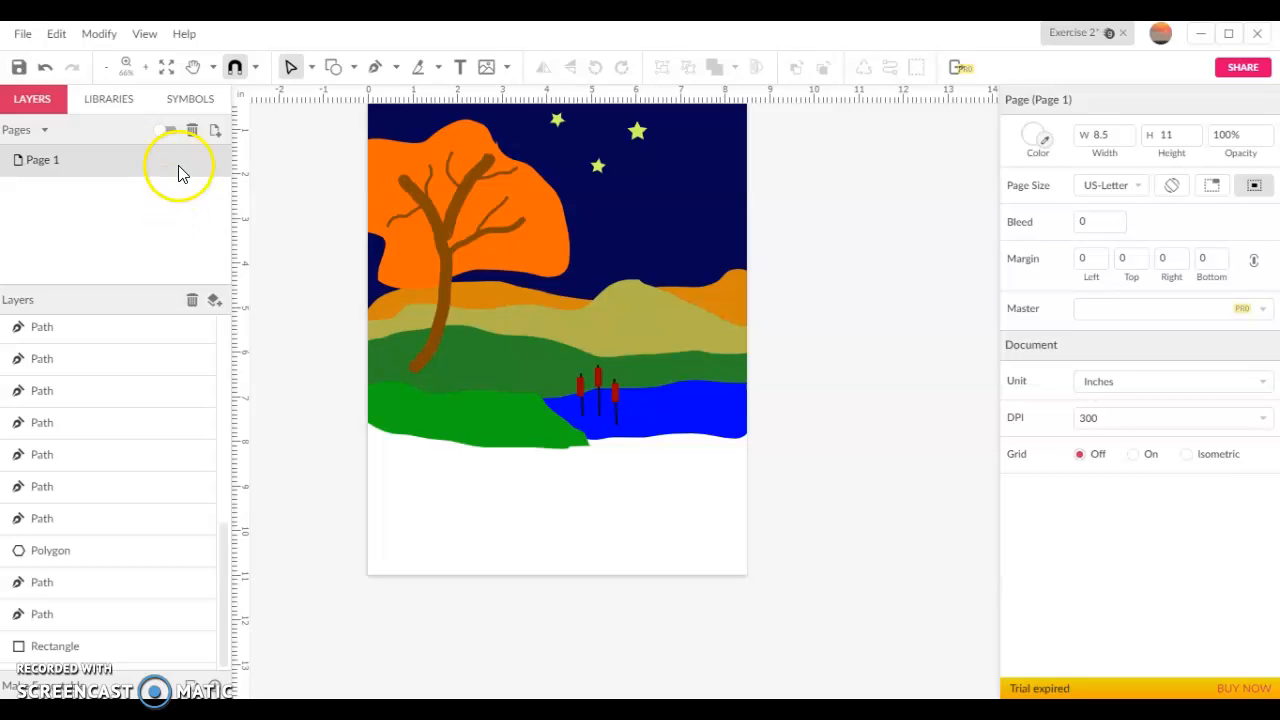
pyautogui.click(142, 36)
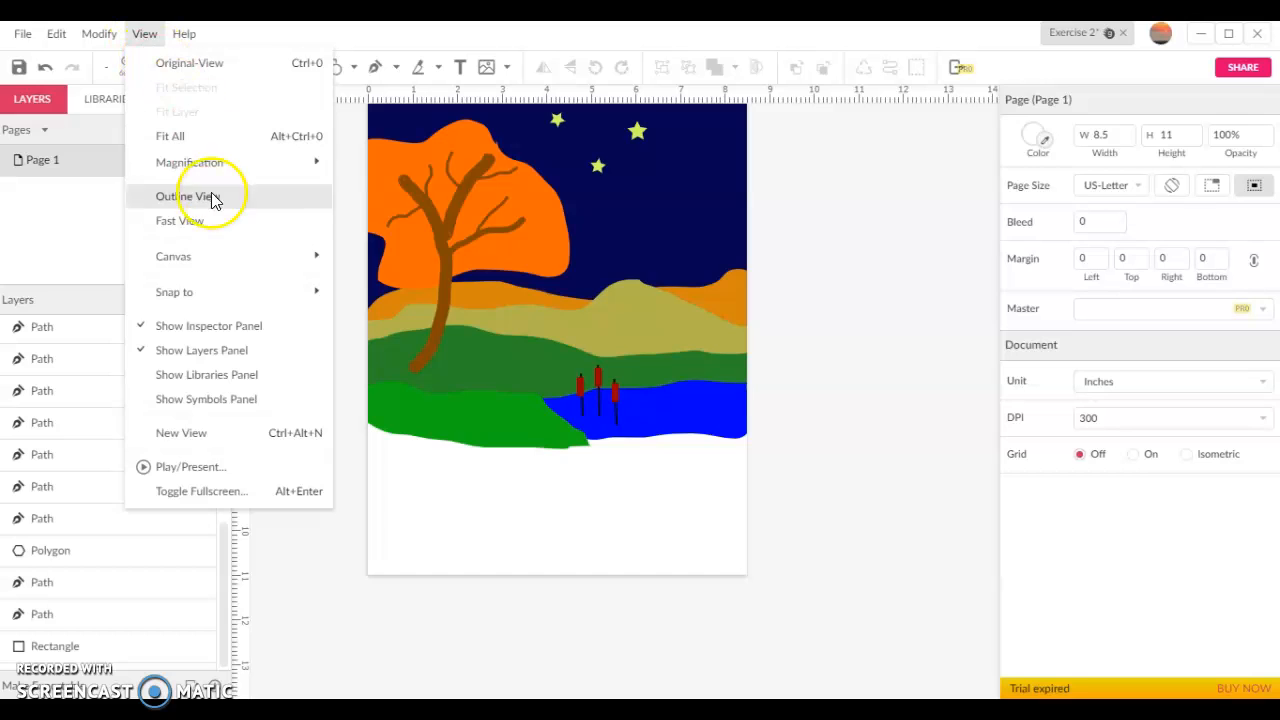
pyautogui.click(220, 250)
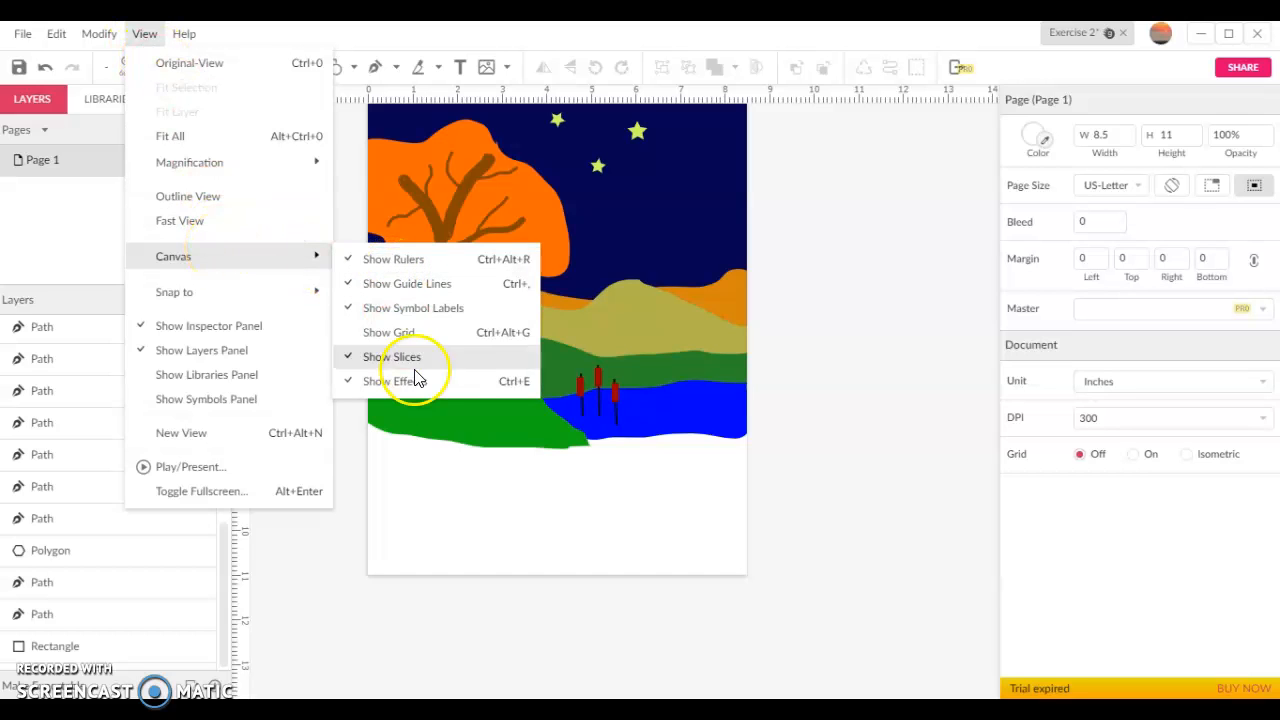
pyautogui.click(474, 497)
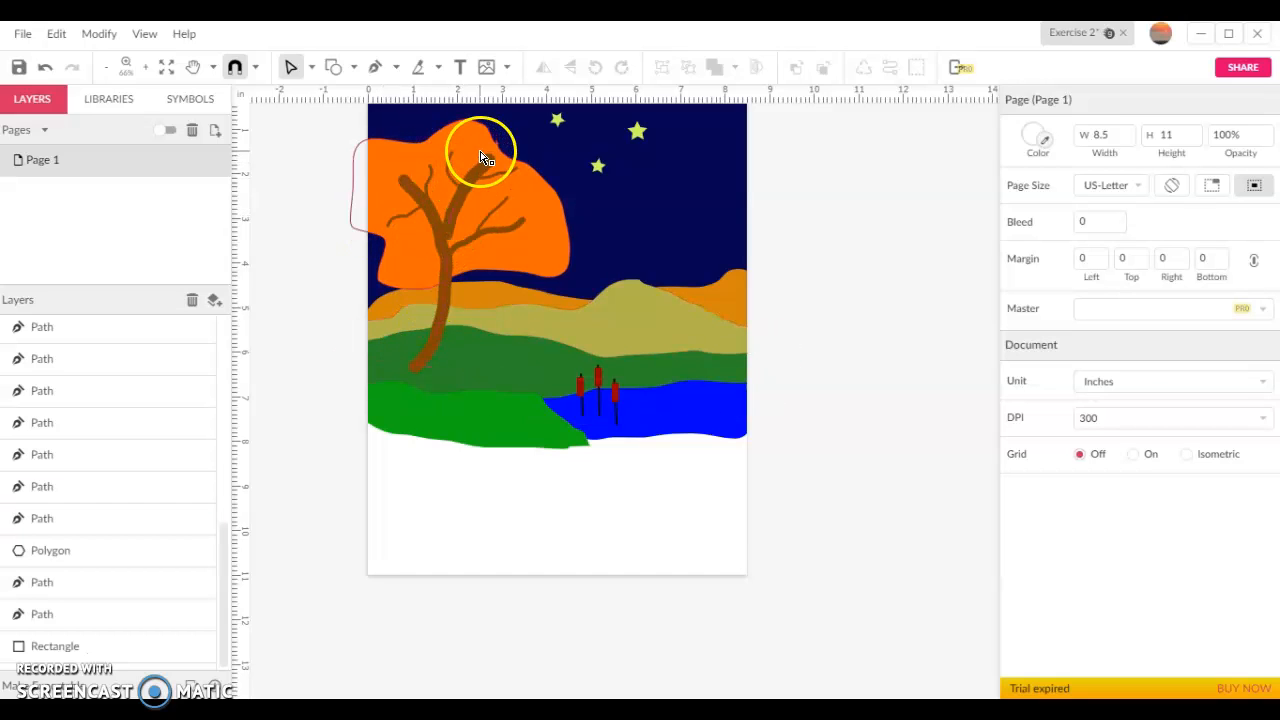
# Try square border ends on the tree's main trunk path, and return the ends to Round
pyautogui.click(415, 195)
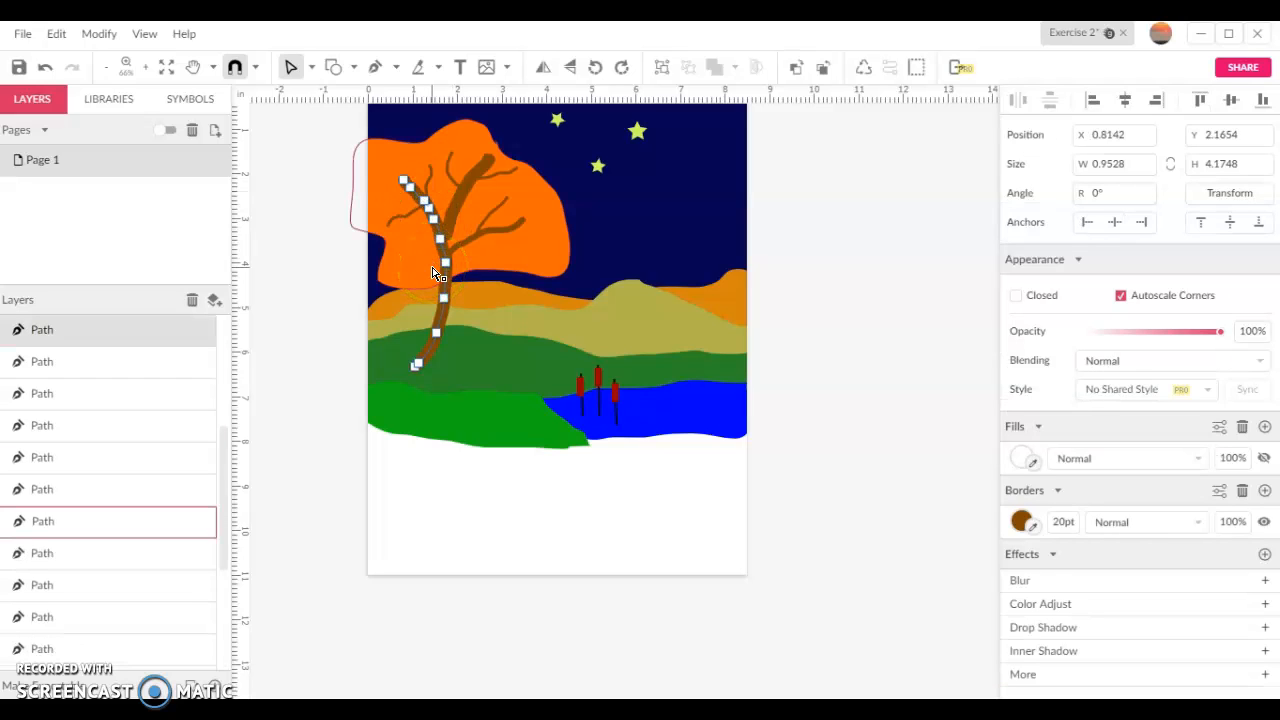
pyautogui.click(1220, 491)
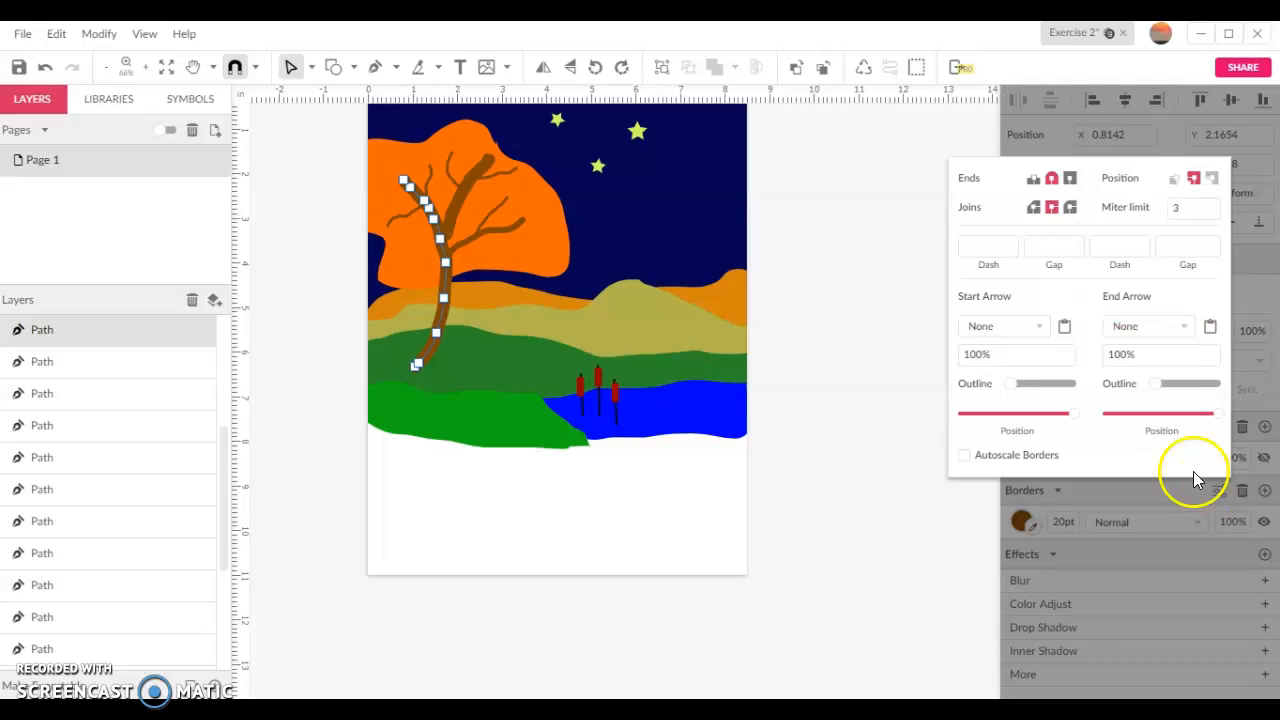
pyautogui.click(1056, 180)
pyautogui.click(1071, 182)
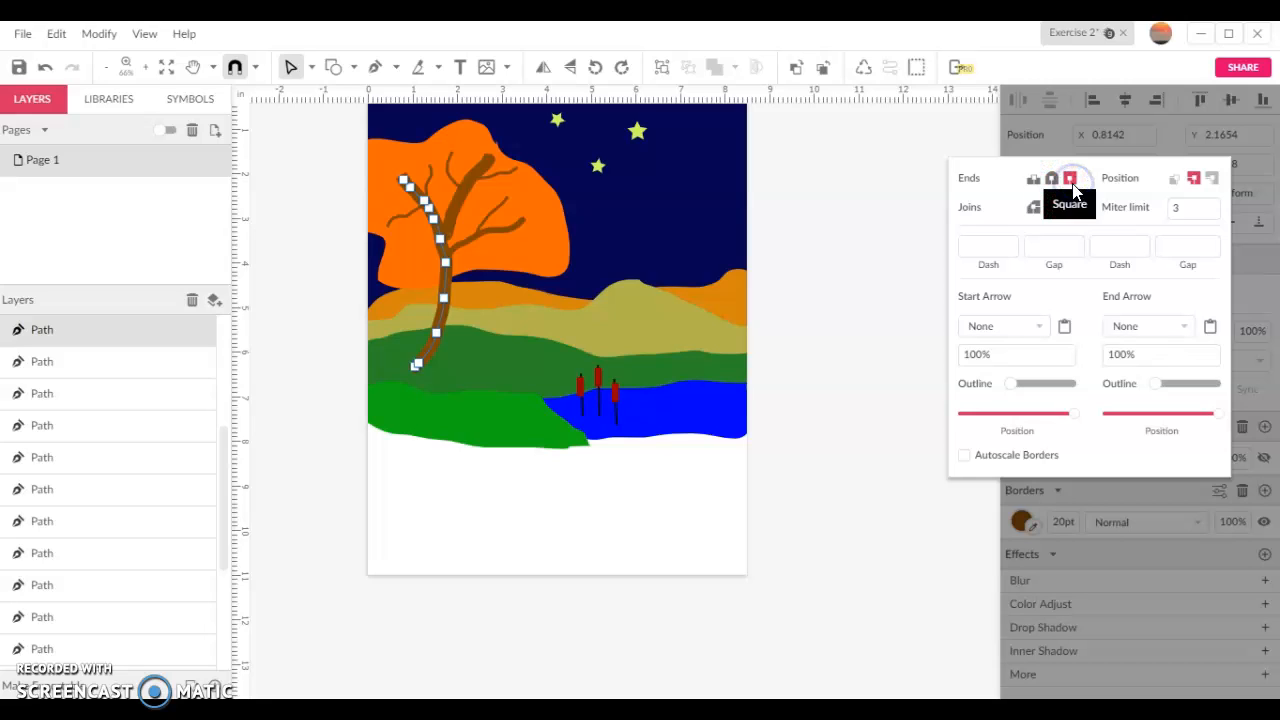
pyautogui.click(1056, 181)
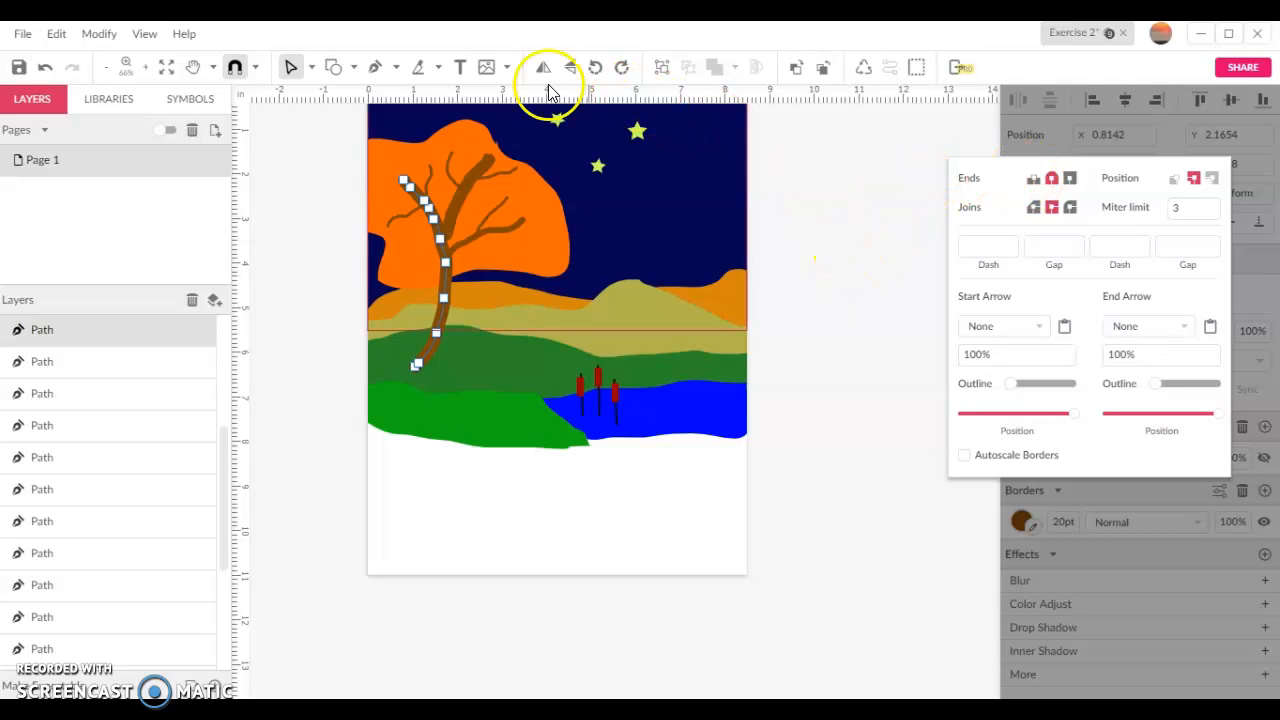
pyautogui.click(355, 68)
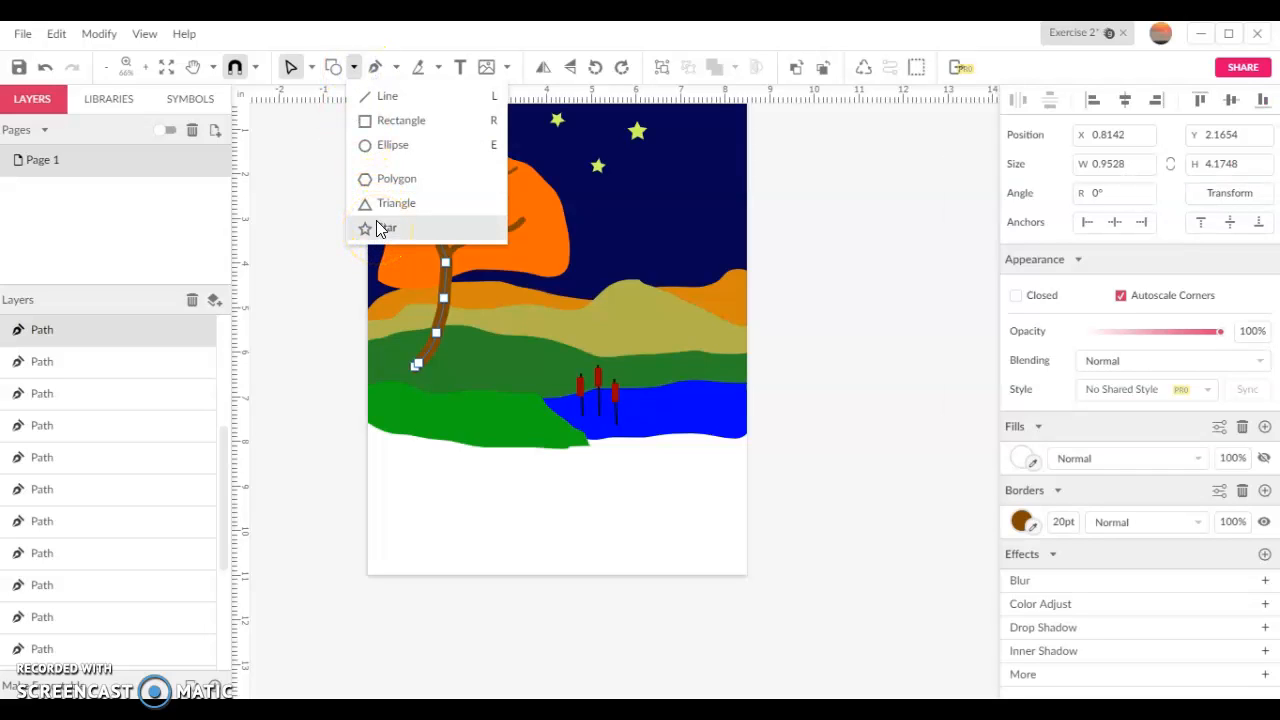
pyautogui.click(312, 298)
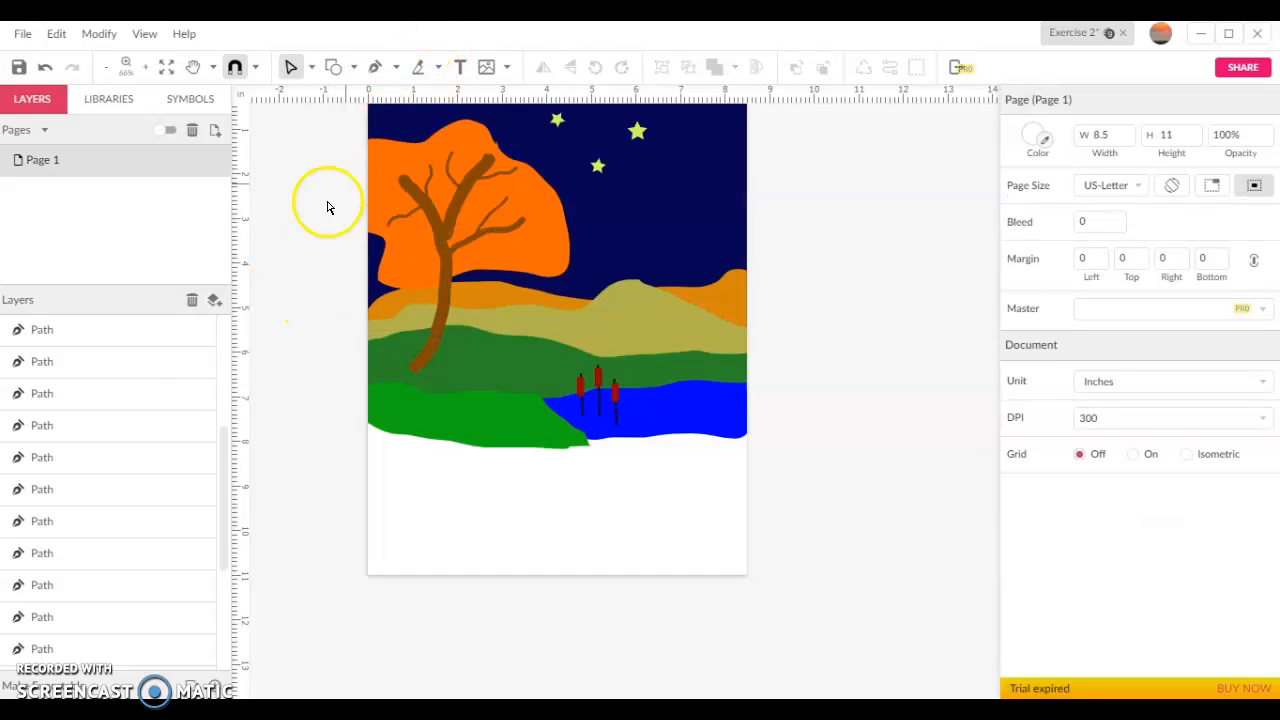
# Select individual branch paths and a star polygon from the layer stack to identify them in the drawing
pyautogui.click(103, 468)
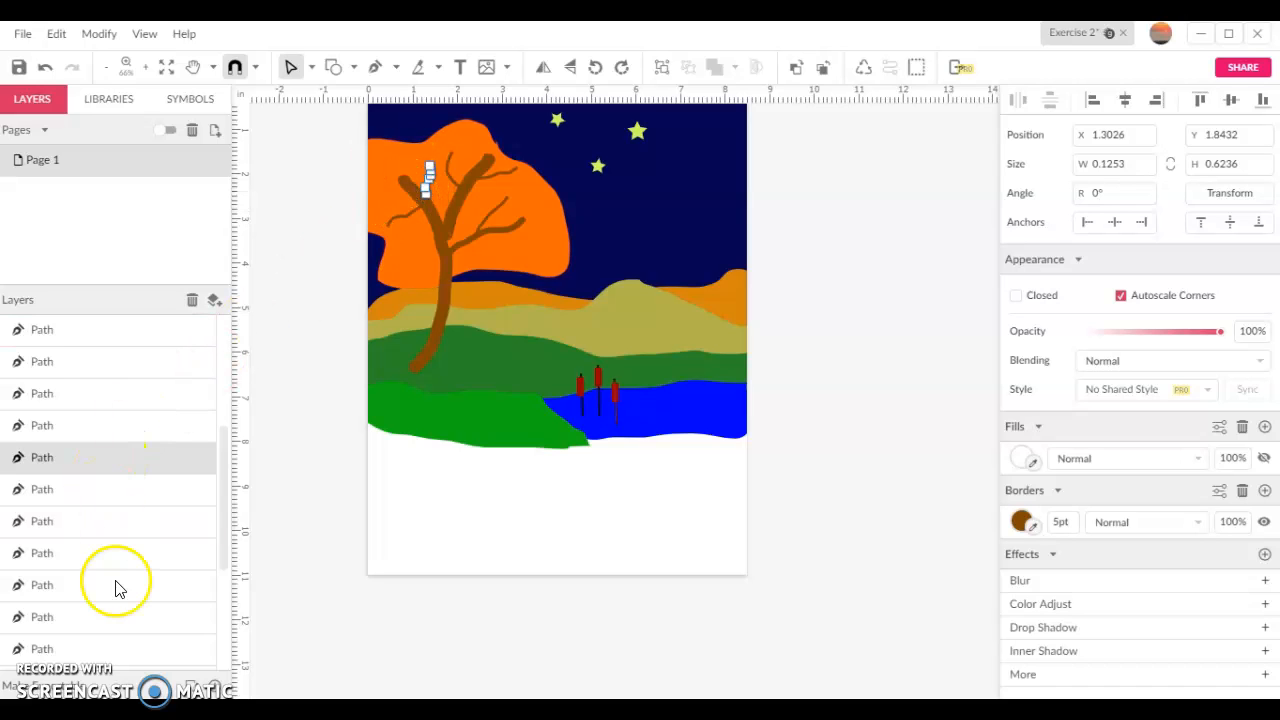
pyautogui.scroll(-3, 118, 567)
pyautogui.scroll(-1, 118, 567)
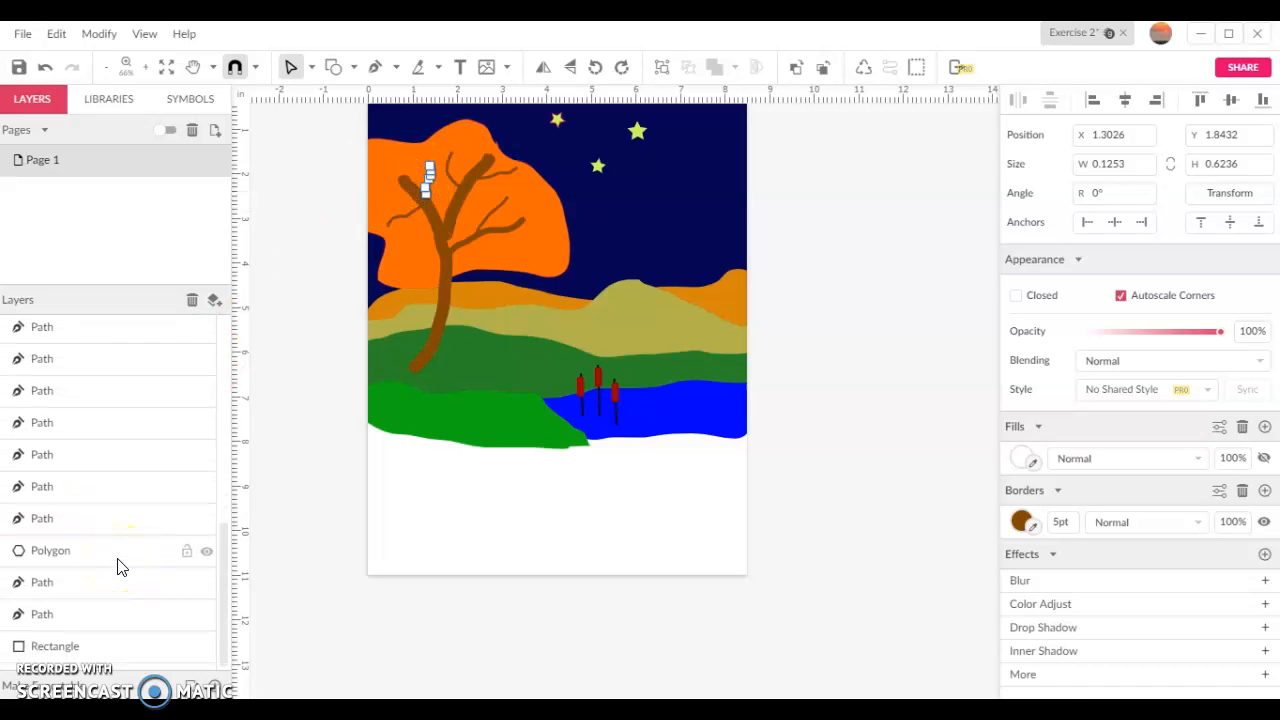
pyautogui.click(117, 553)
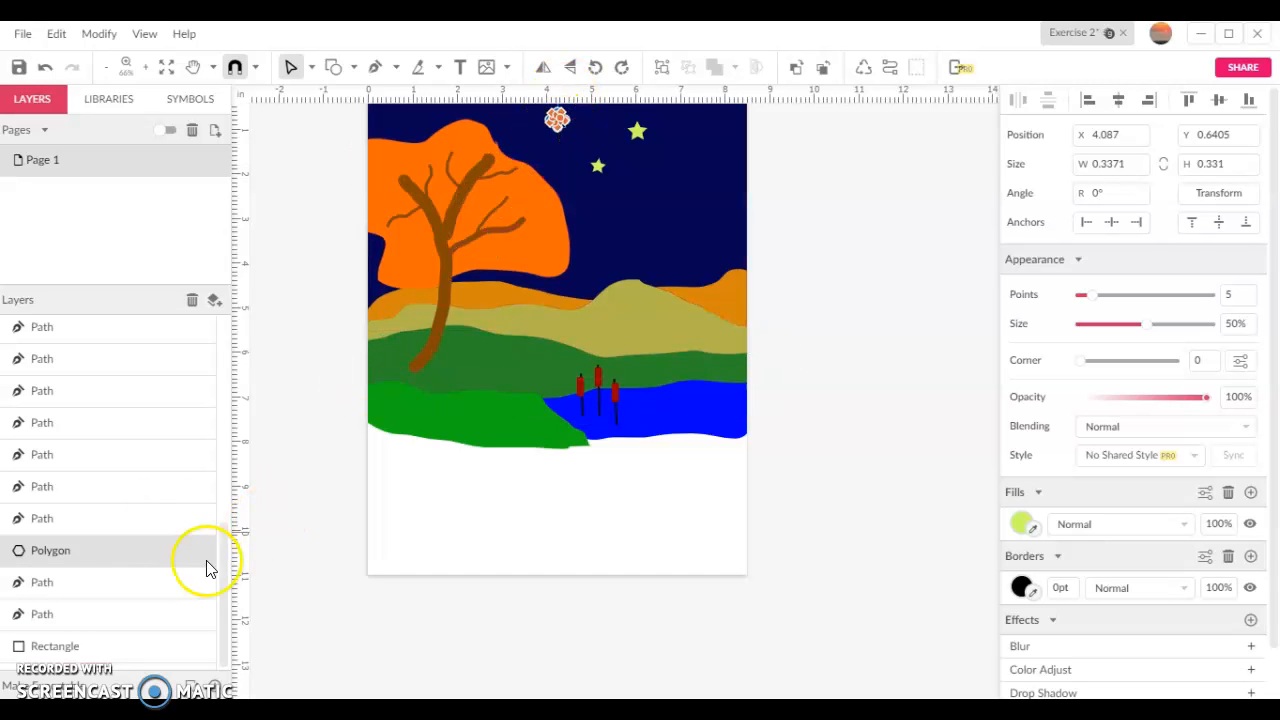
pyautogui.scroll(5, 140, 545)
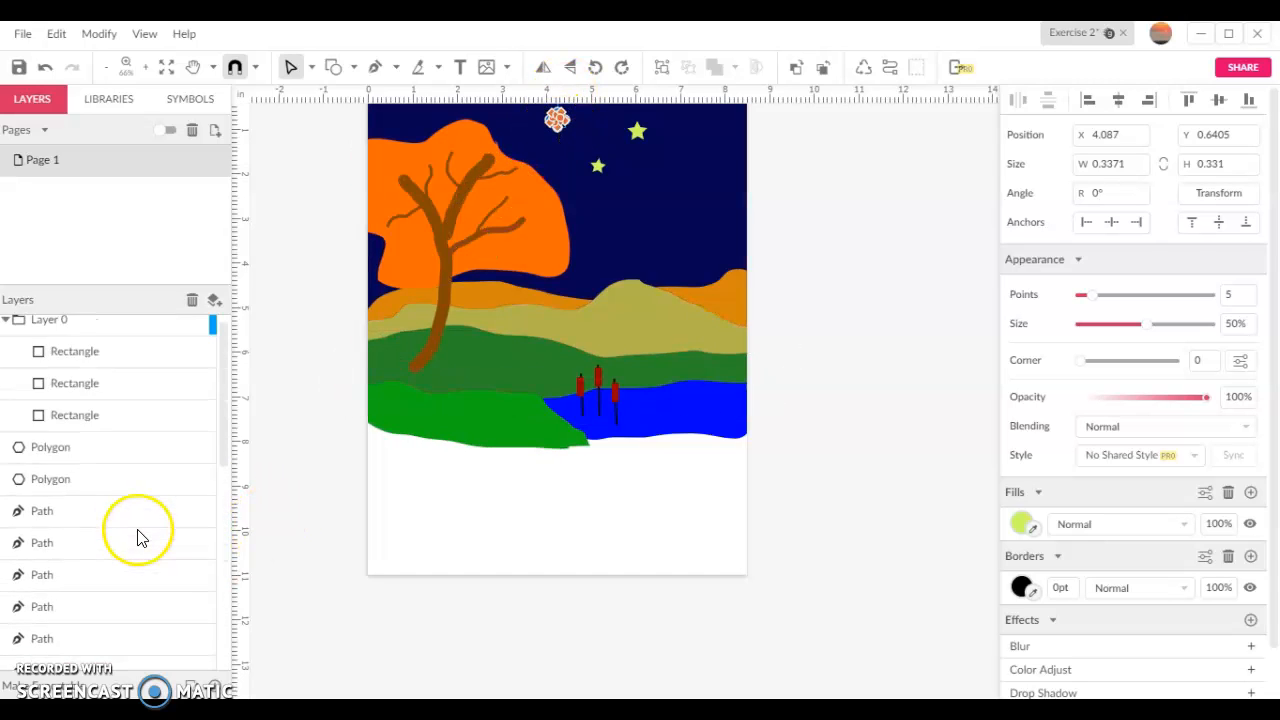
pyautogui.click(665, 210)
pyautogui.click(212, 300)
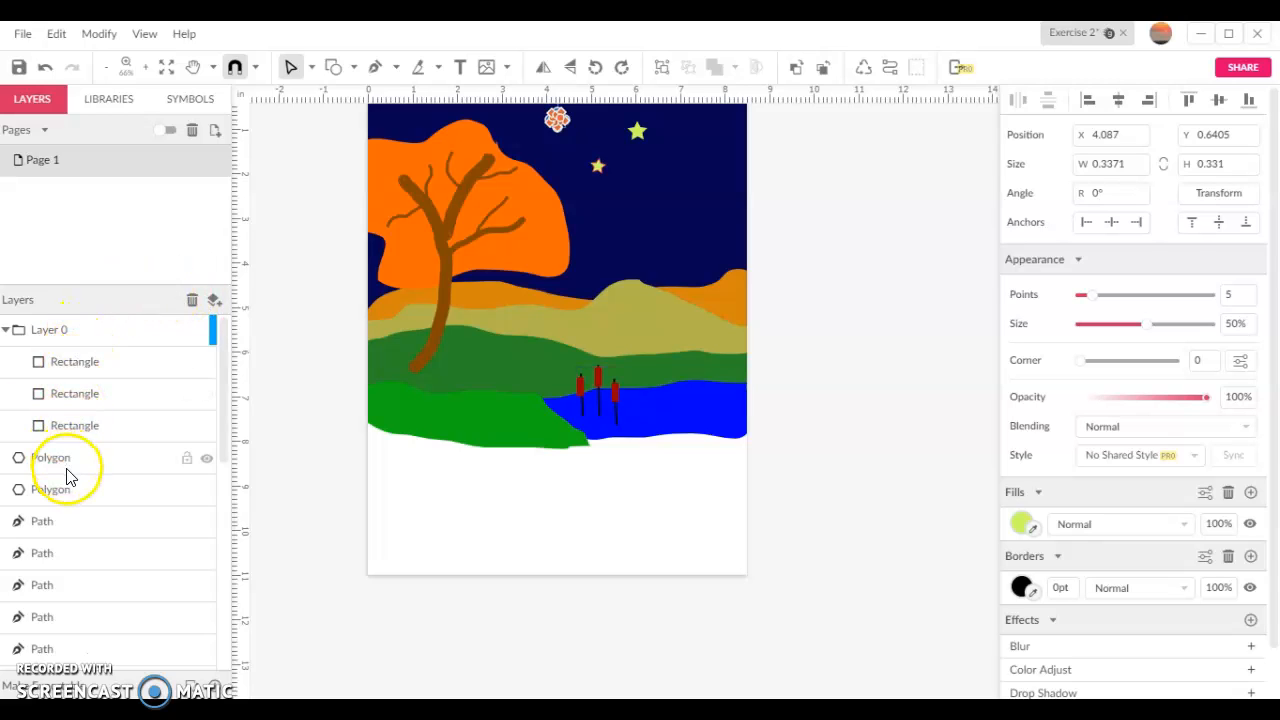
pyautogui.click(70, 538)
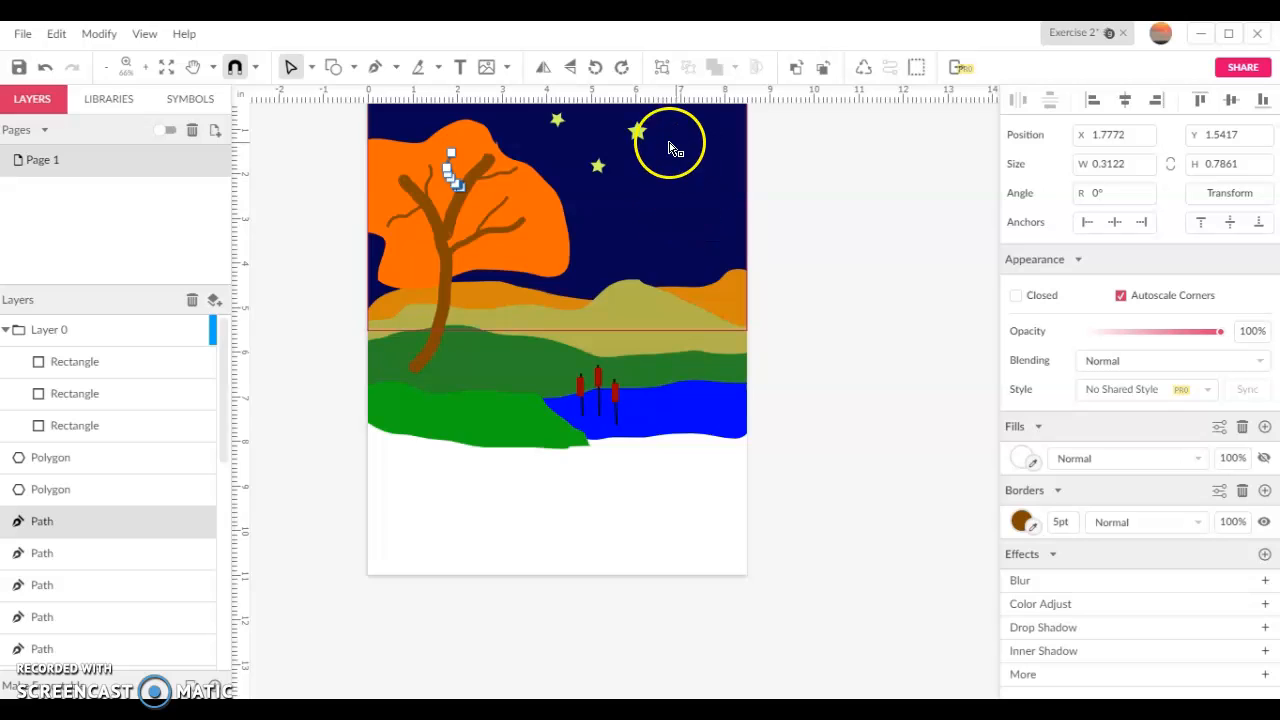
pyautogui.click(455, 187)
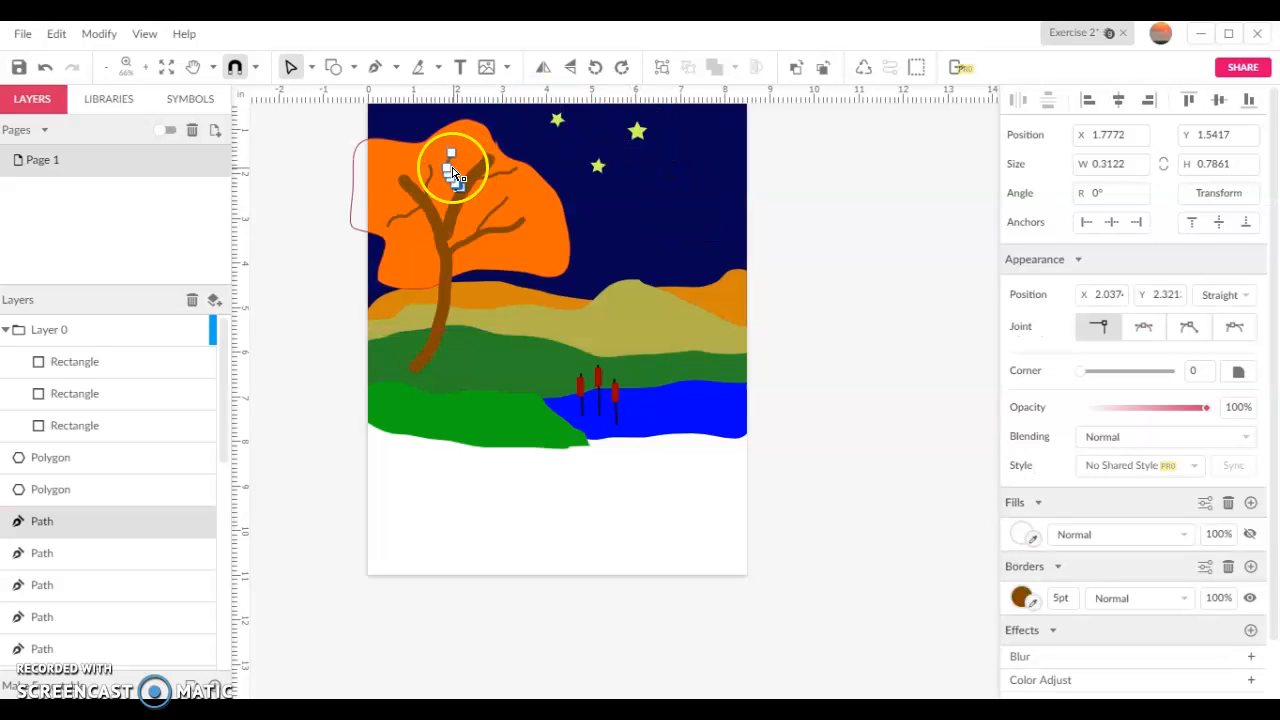
# Select the tree's main trunk path as a whole object and examine the Arrange options for its stacking order
pyautogui.click(447, 260)
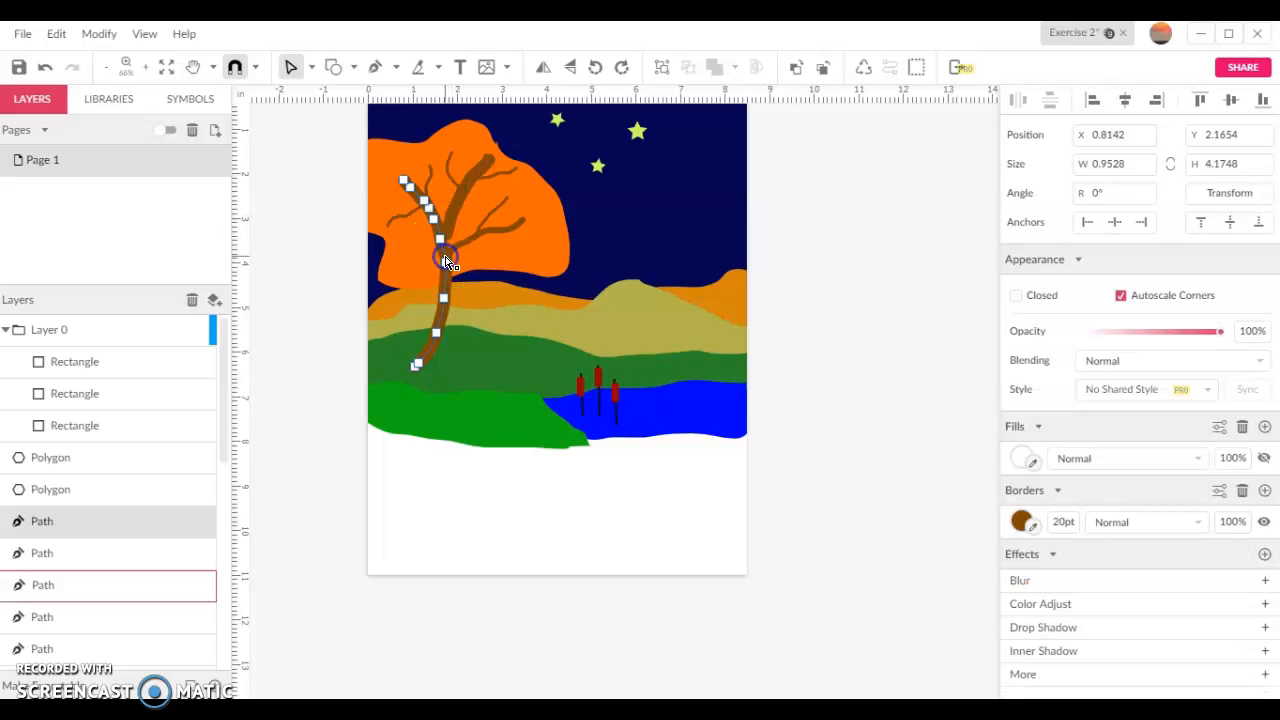
pyautogui.click(448, 261)
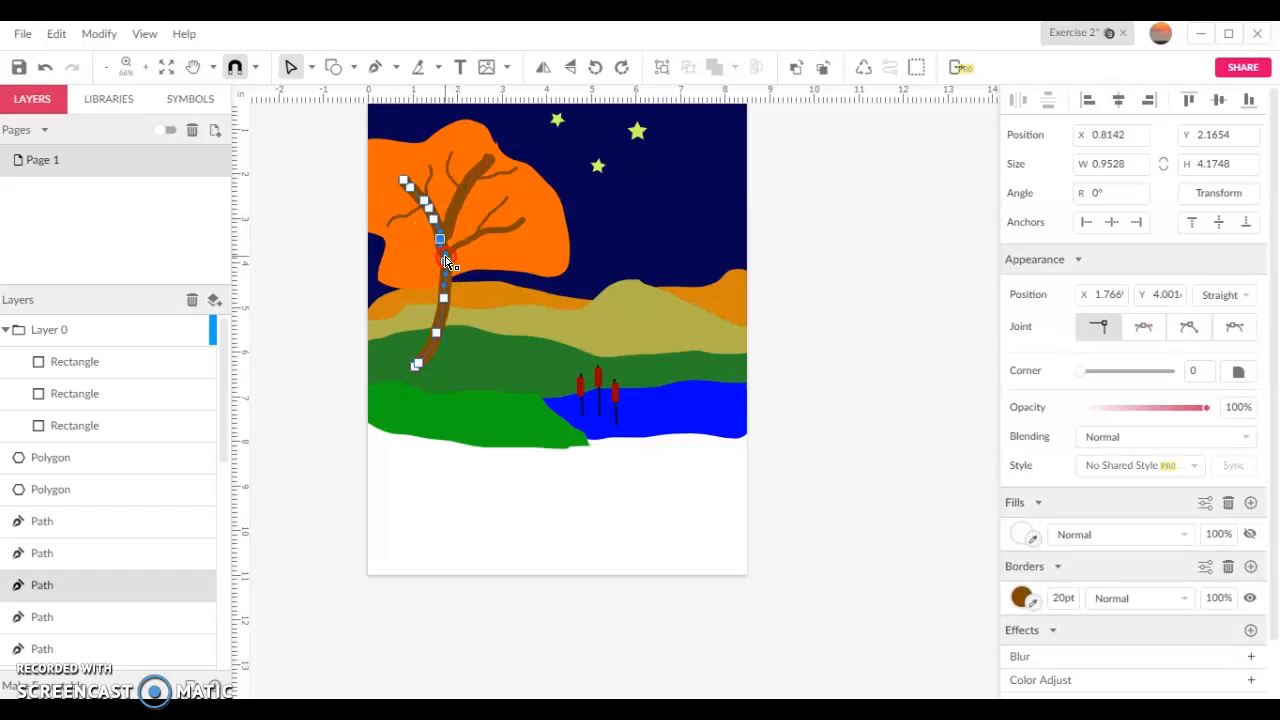
pyautogui.click(311, 67)
pyautogui.click(310, 96)
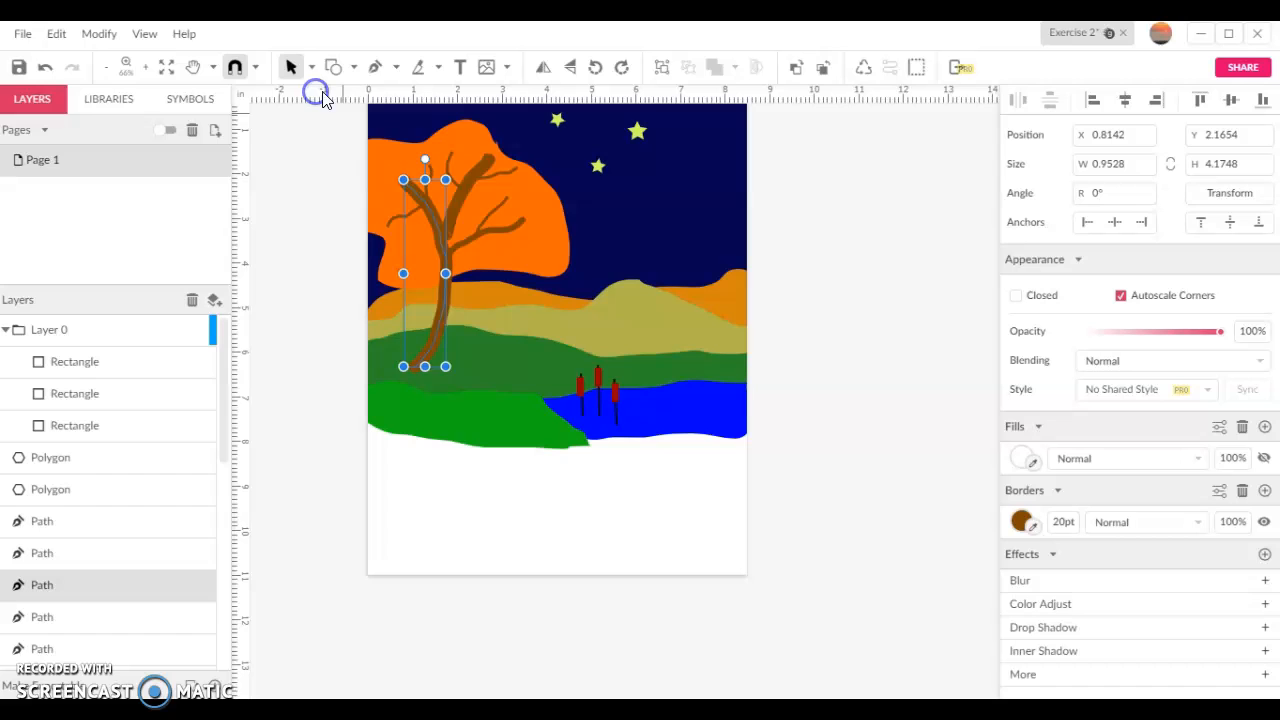
pyautogui.rightClick(446, 286)
pyautogui.moveTo(514, 216)
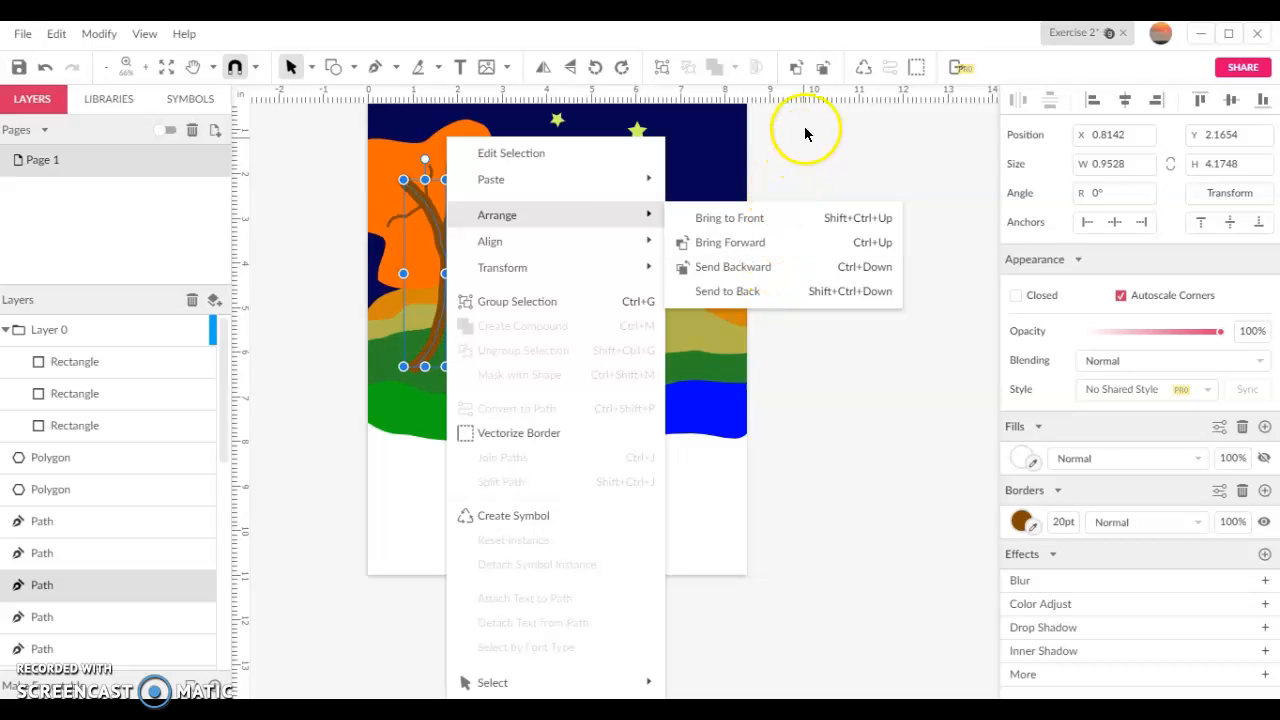
pyautogui.click(813, 93)
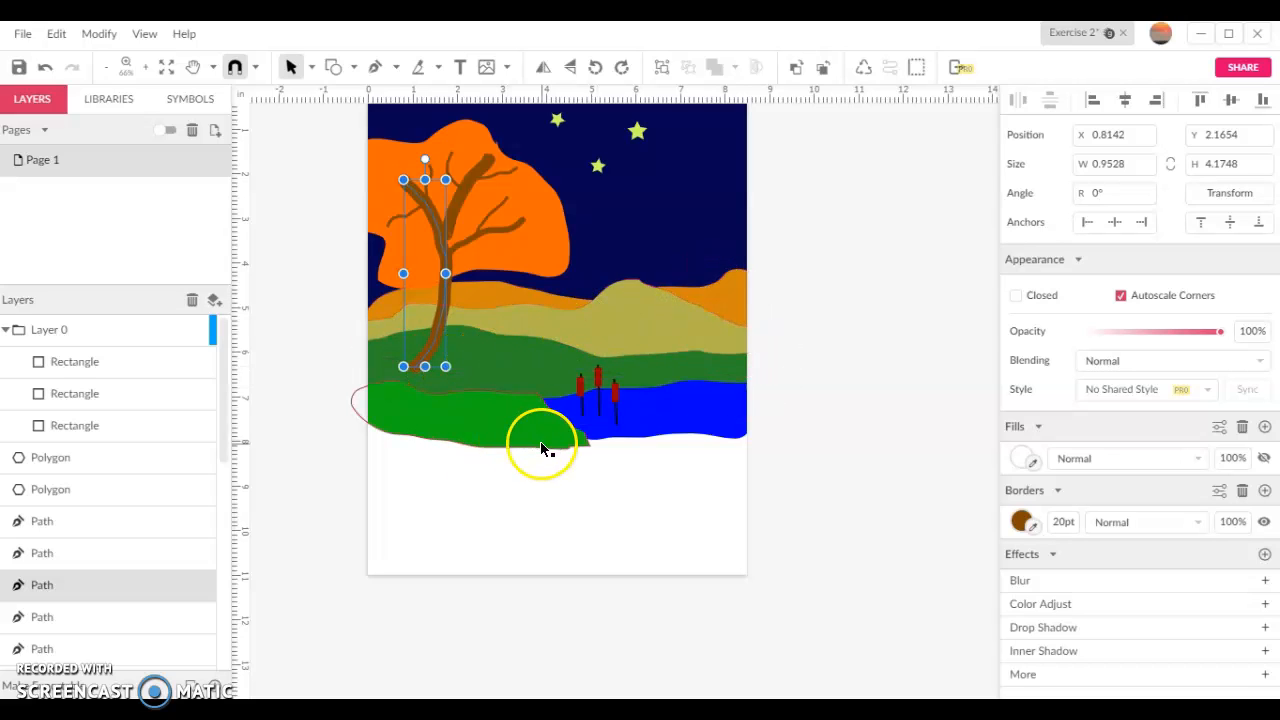
# Select the blue lake path and examine its fill, border width and the part extending beyond the page edge
pyautogui.click(676, 420)
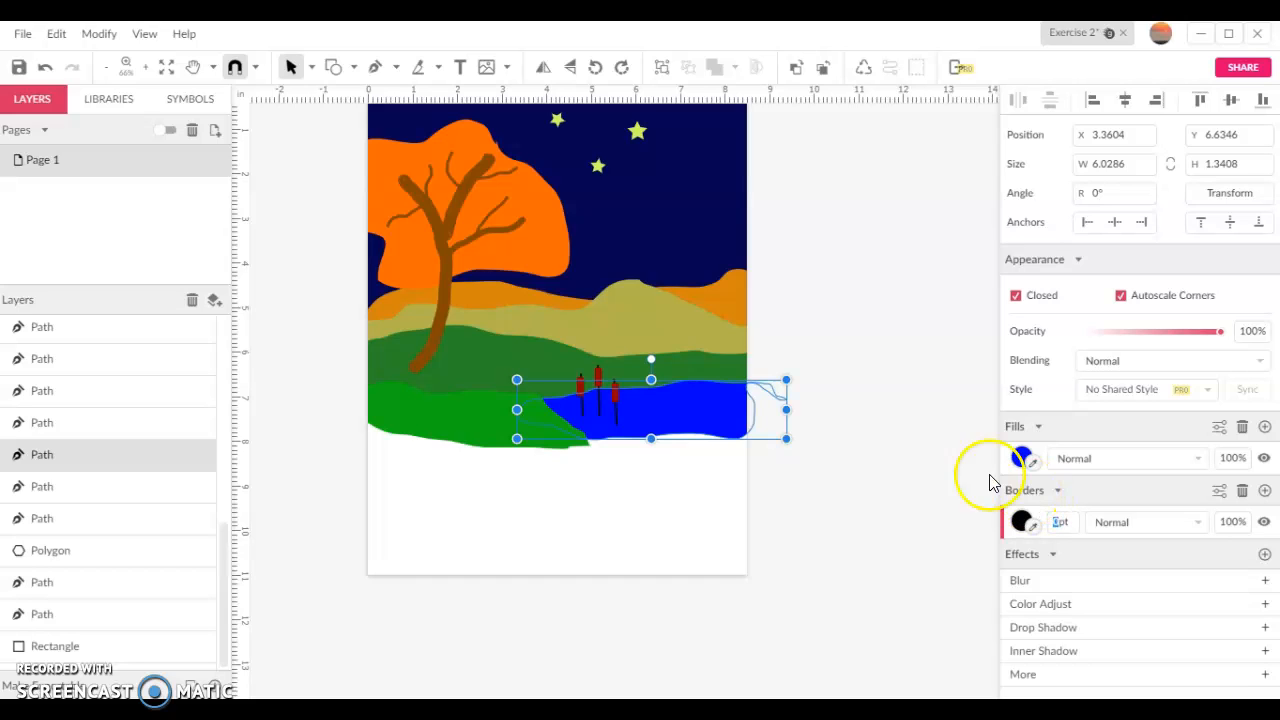
pyautogui.scroll(1, 762, 377)
pyautogui.scroll(1, 762, 376)
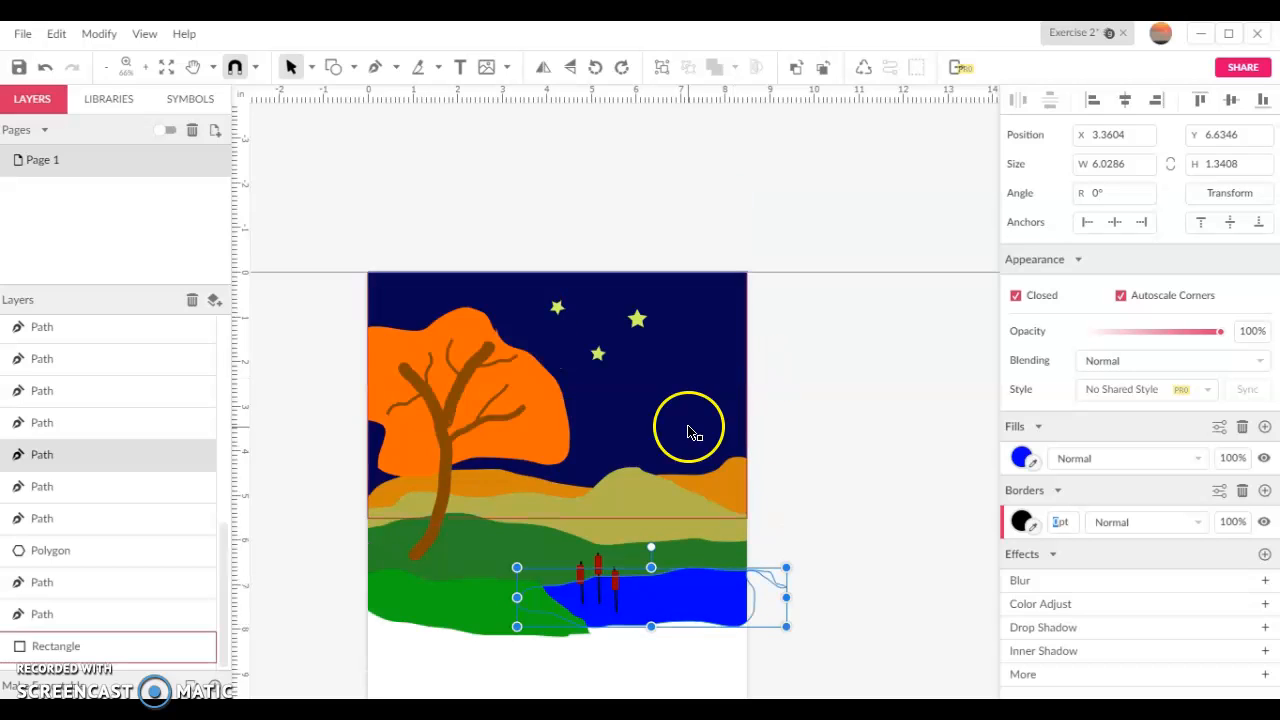
pyautogui.click(708, 380)
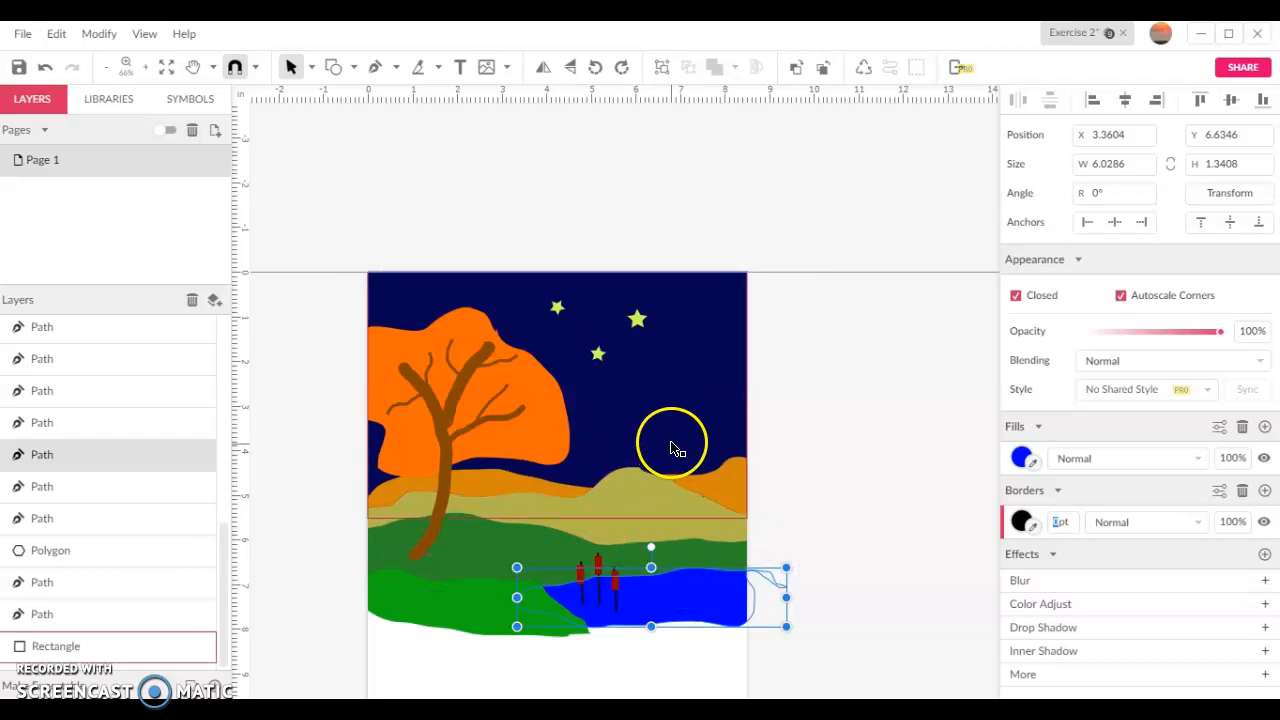
pyautogui.scroll(-1, 685, 430)
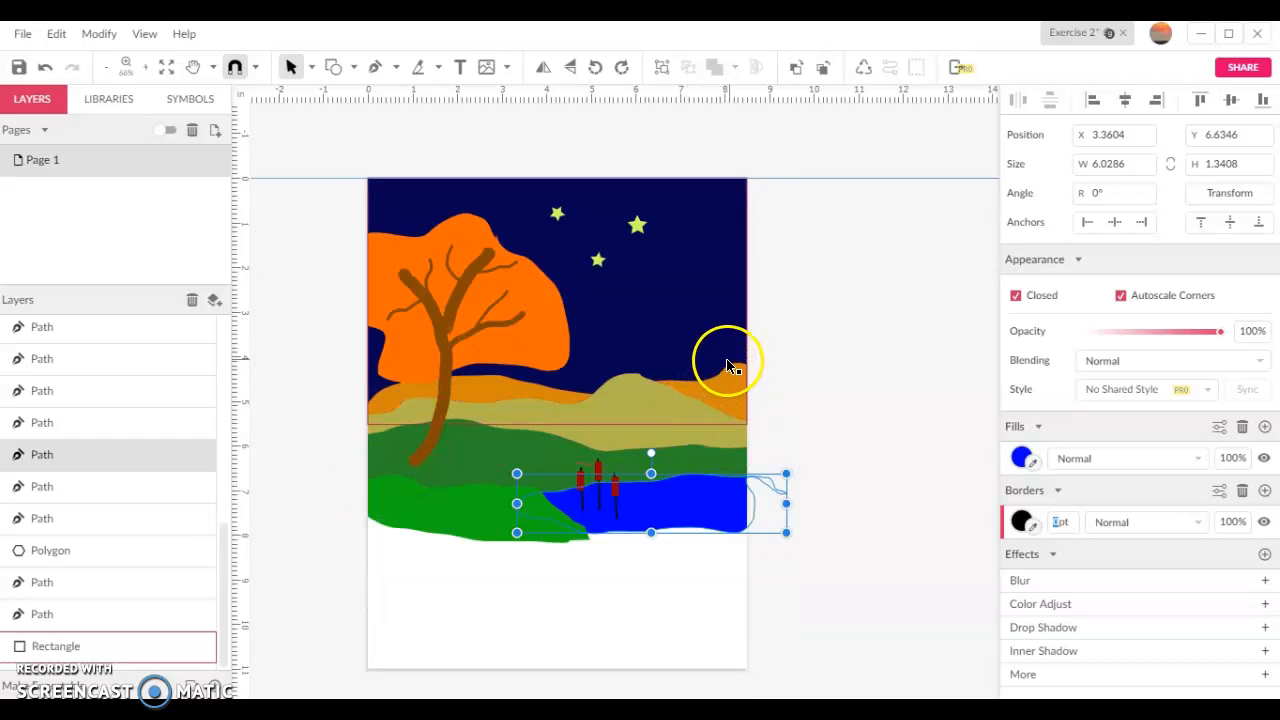